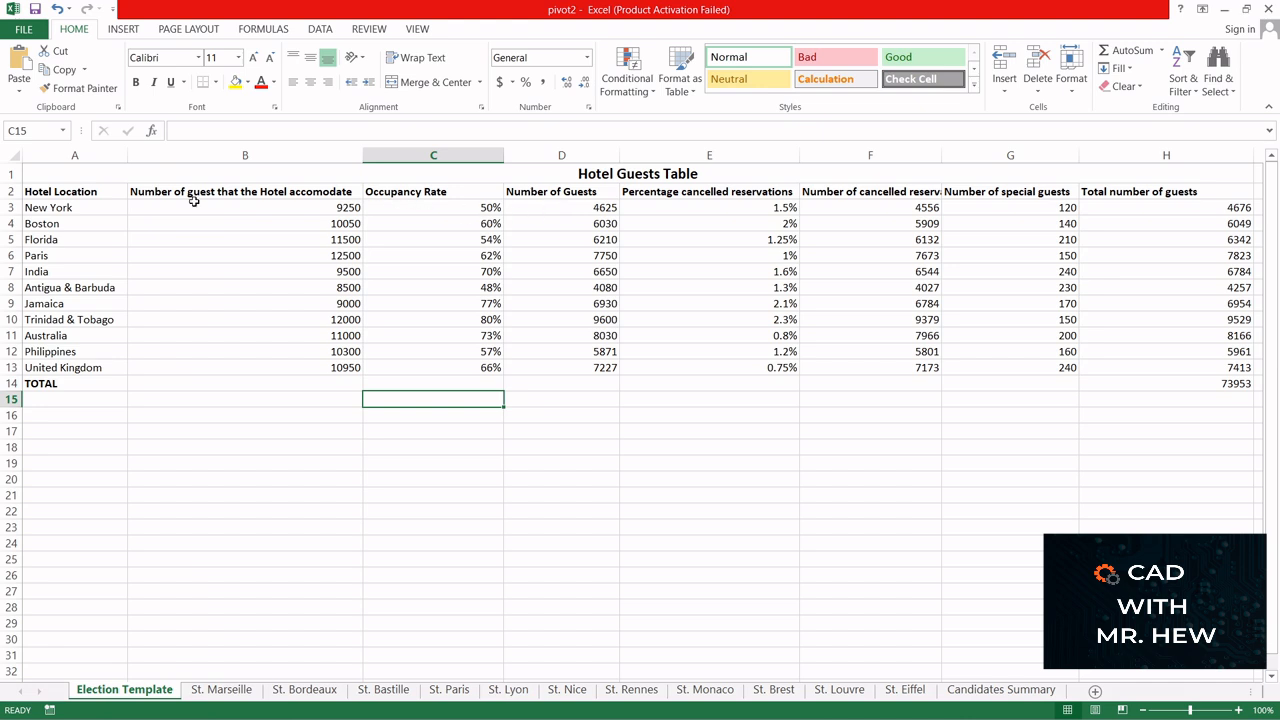
- Select the Hotel Location, Number of guest that the Hotel accomodate and Number of Guests data with headers, rows 2 to 13
left_click_drag(62, 191, 60, 372)
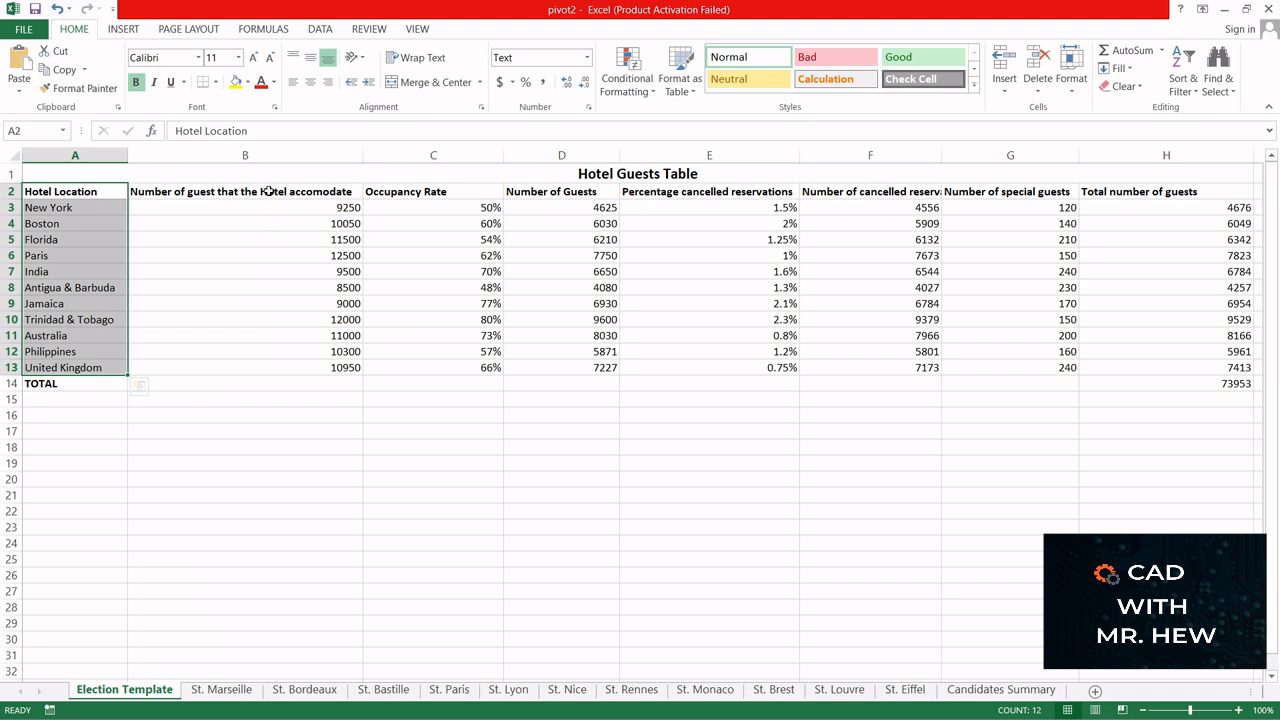
left_click_drag(266, 192, 257, 366)
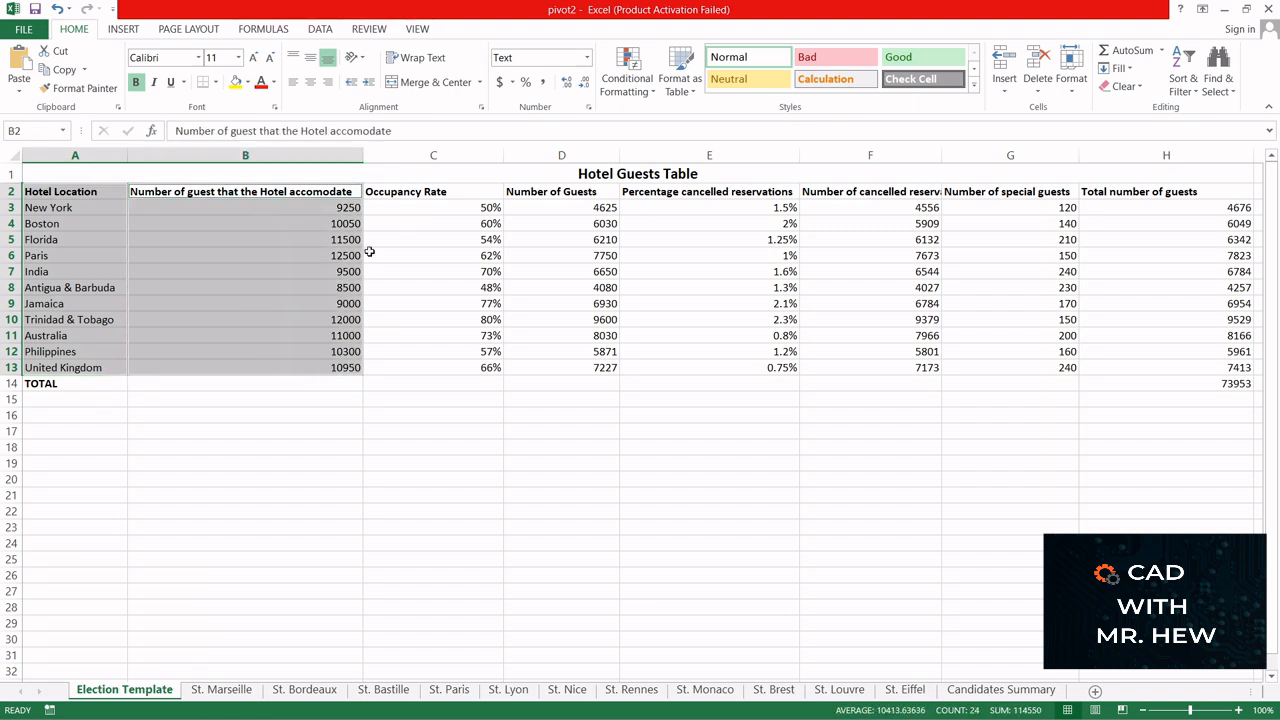
left_click_drag(557, 189, 571, 366)
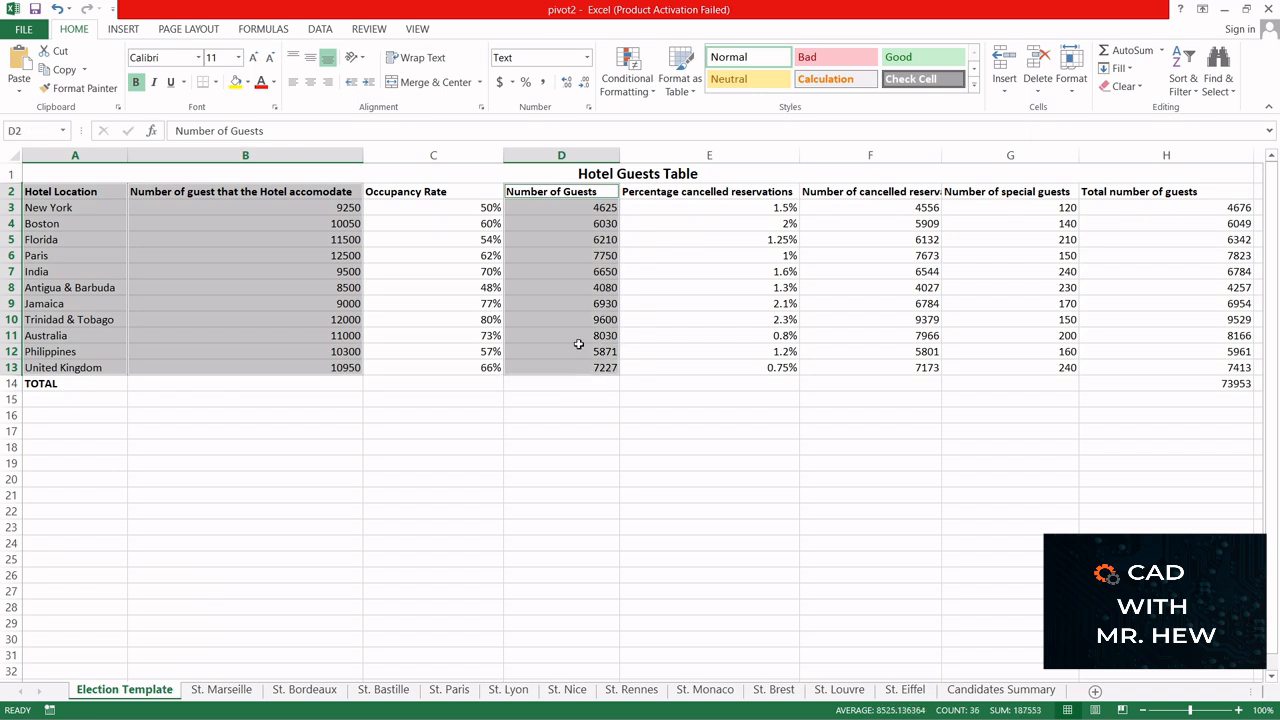
- Preview the recommended bar, scatter and column charts for the selected data, and leave without inserting one
left_click(123, 30)
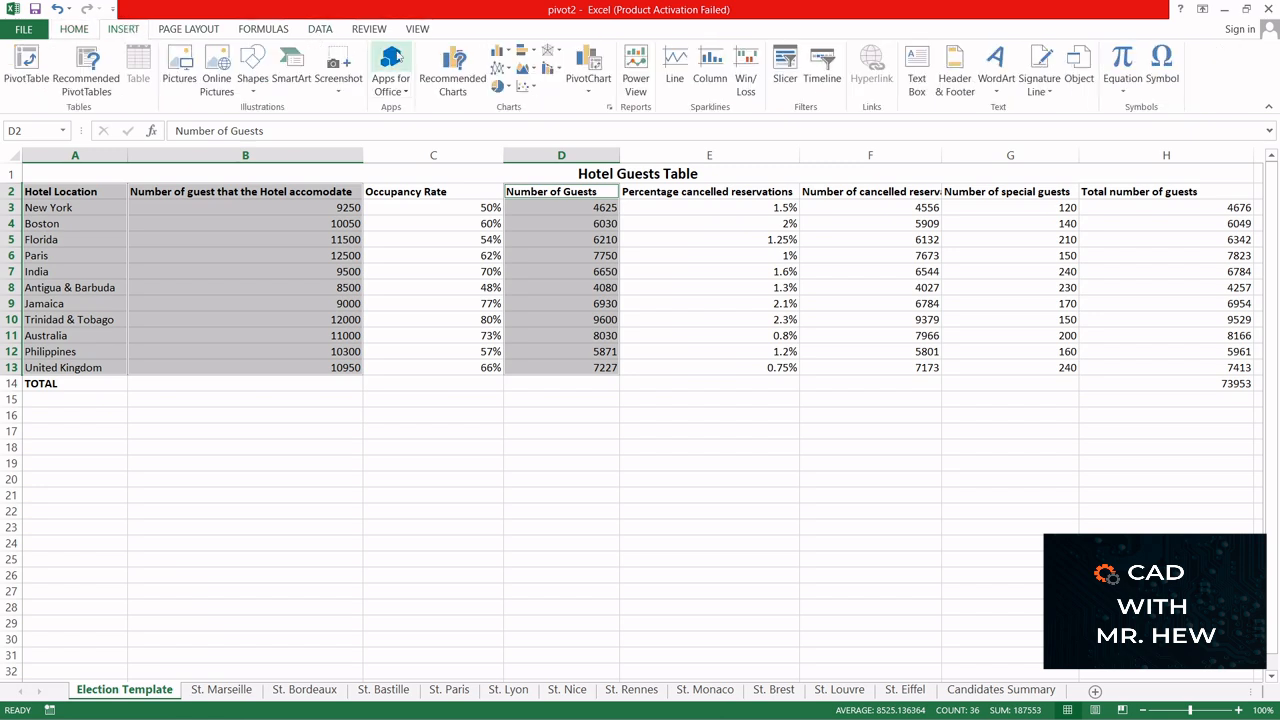
left_click(453, 73)
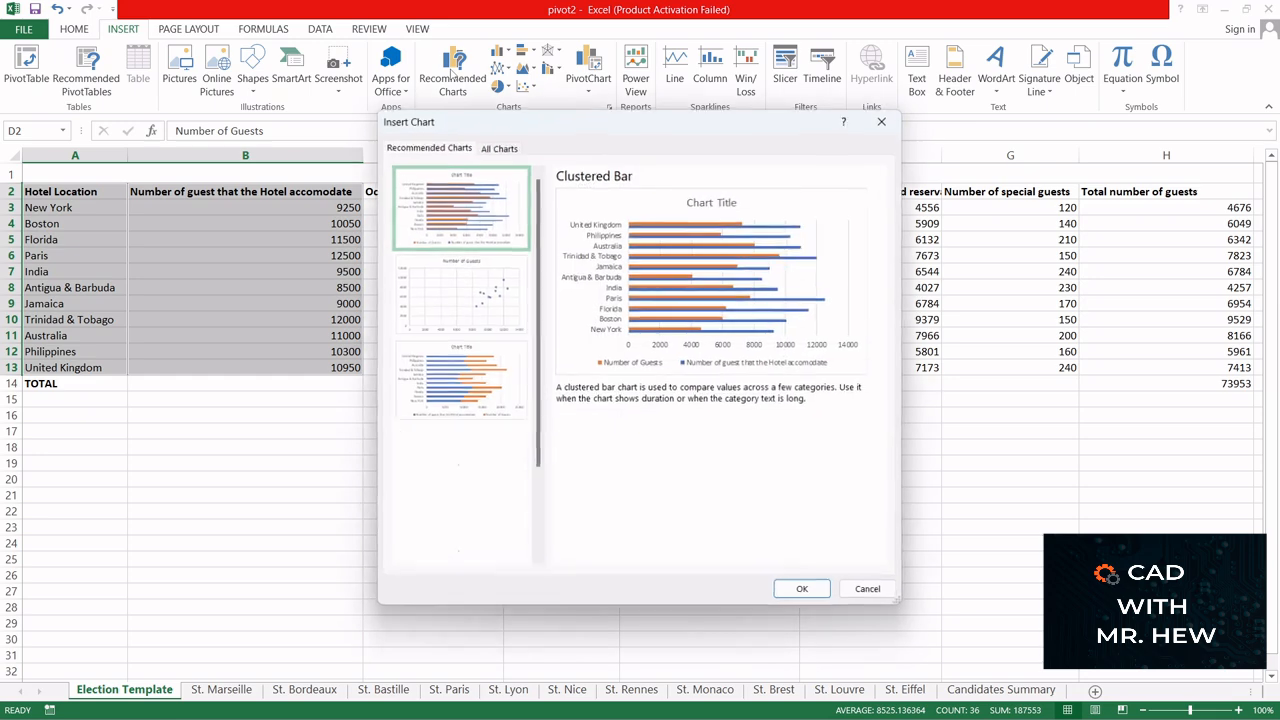
left_click(468, 270)
left_click(471, 373)
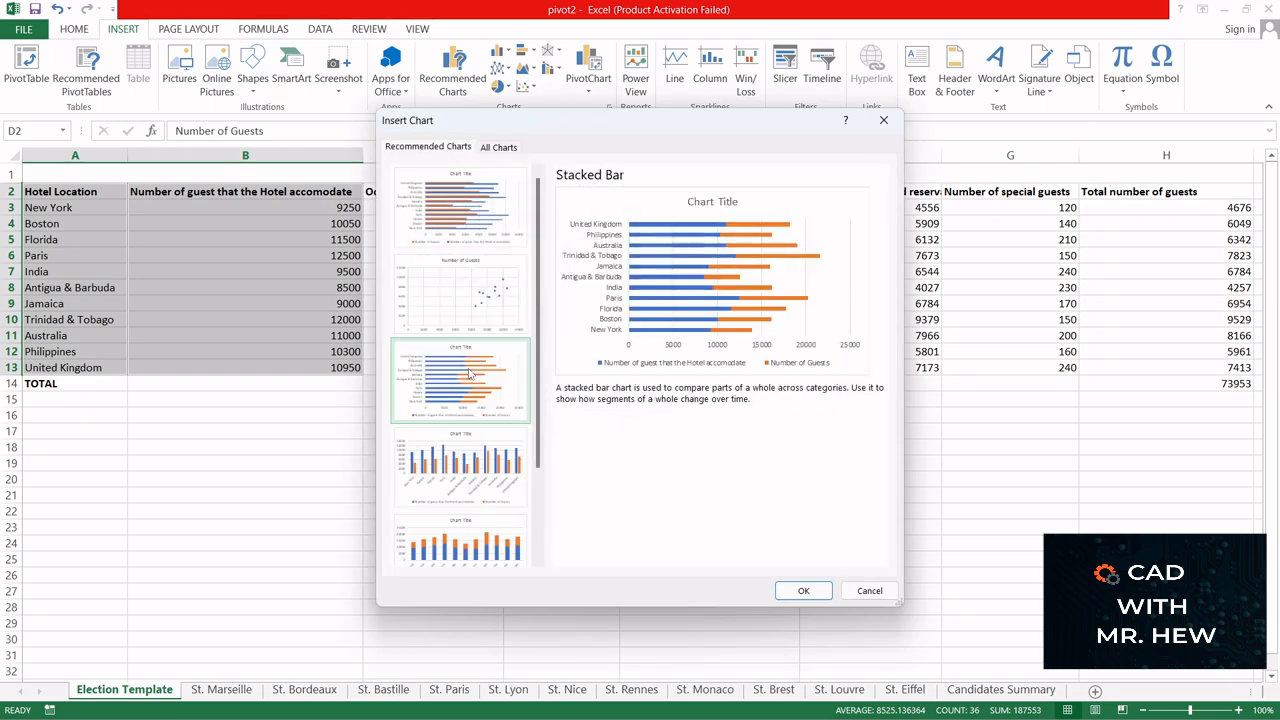
left_click(481, 465)
left_click(488, 548)
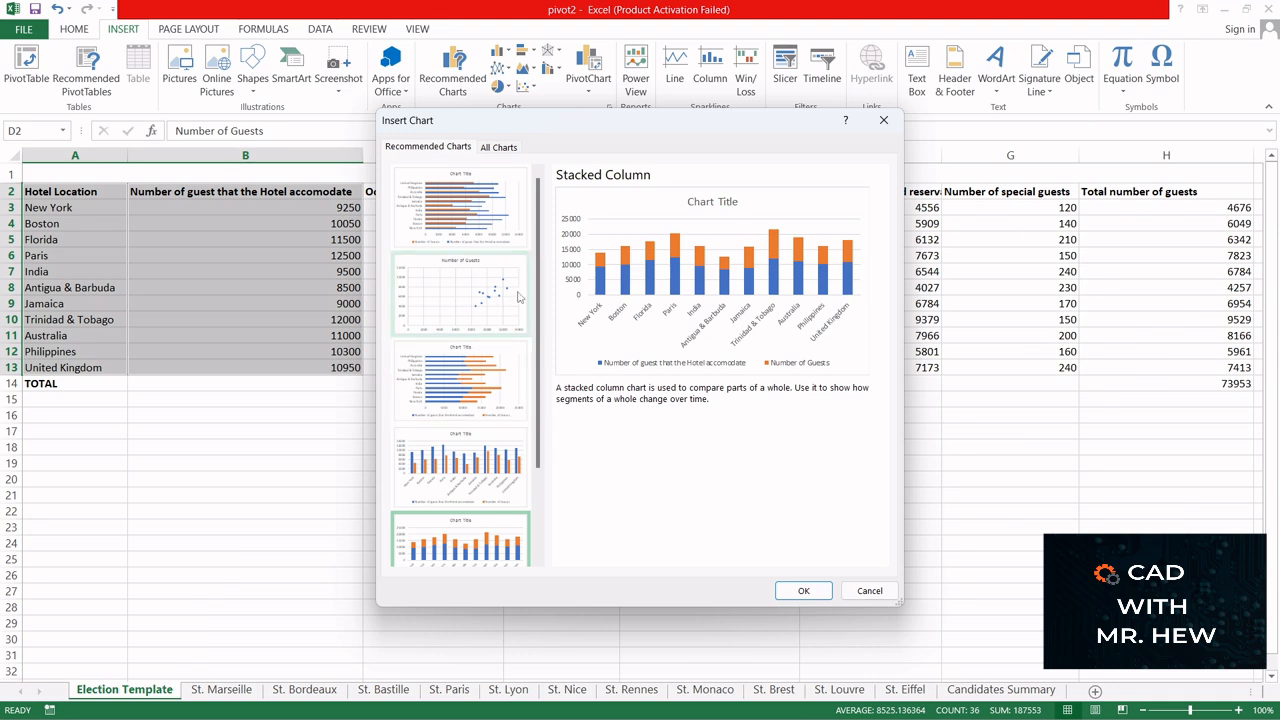
left_click_drag(538, 260, 535, 345)
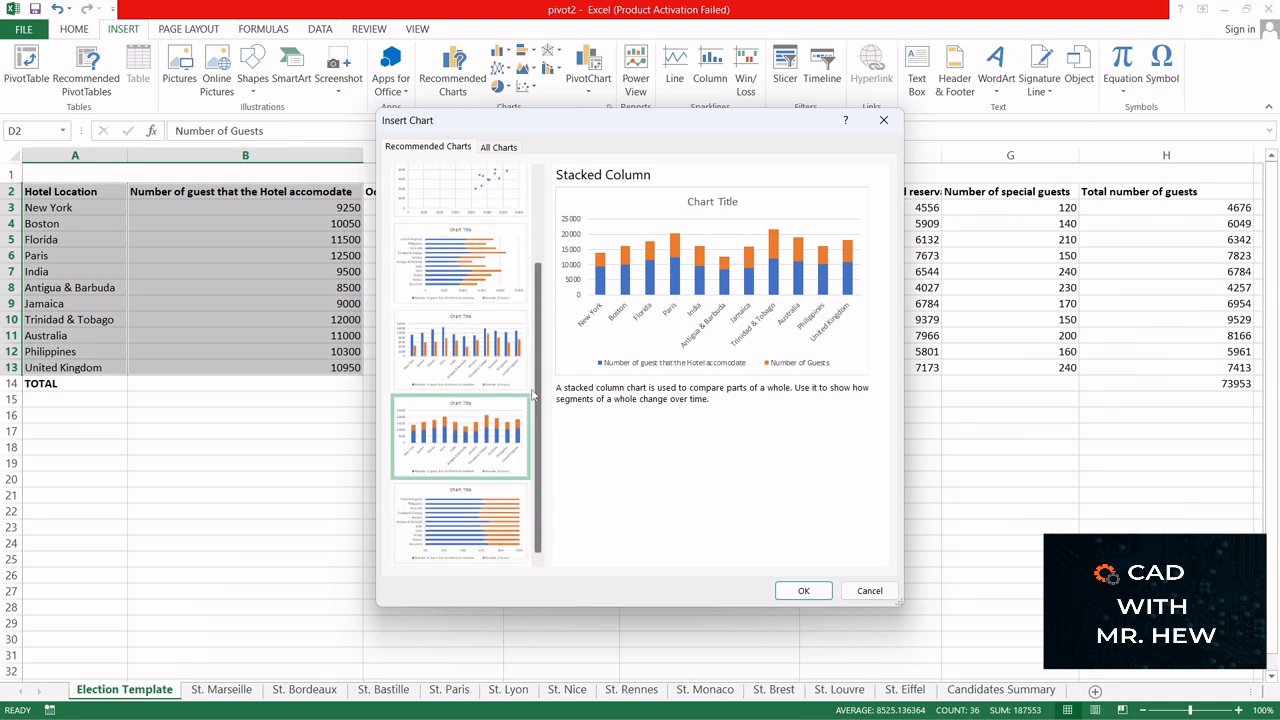
left_click(481, 519)
left_click(491, 425)
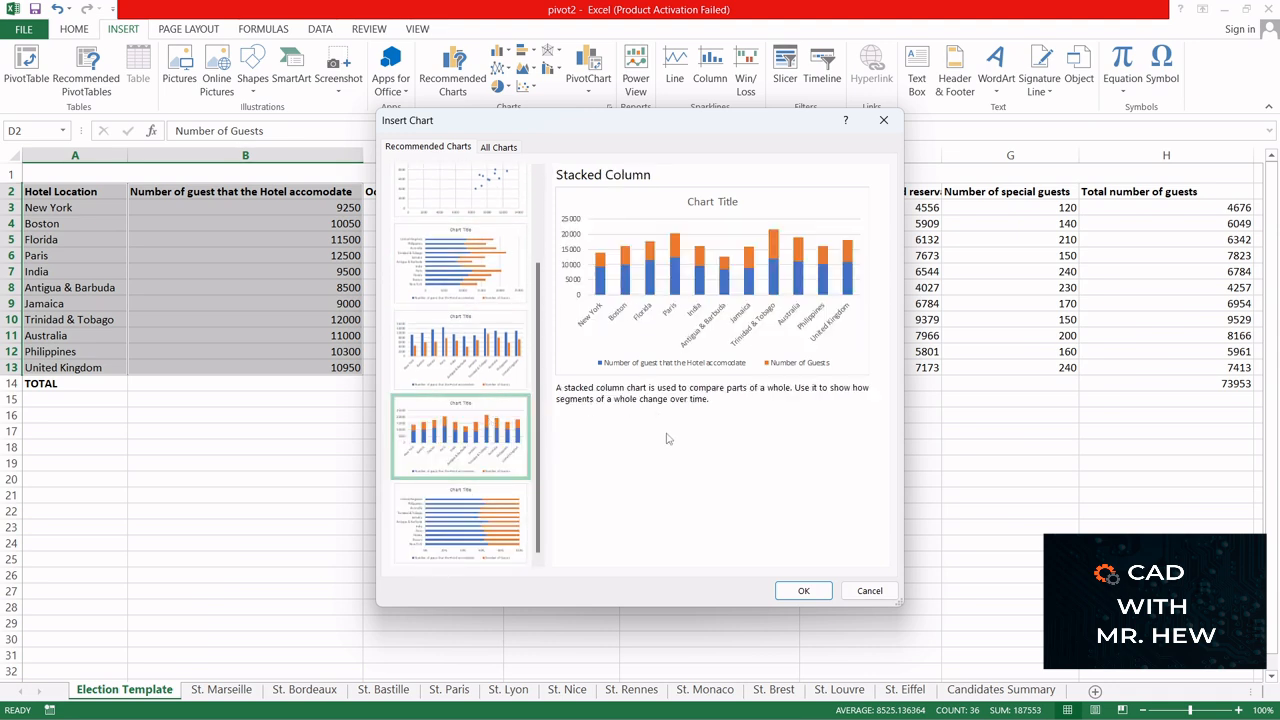
left_click(869, 591)
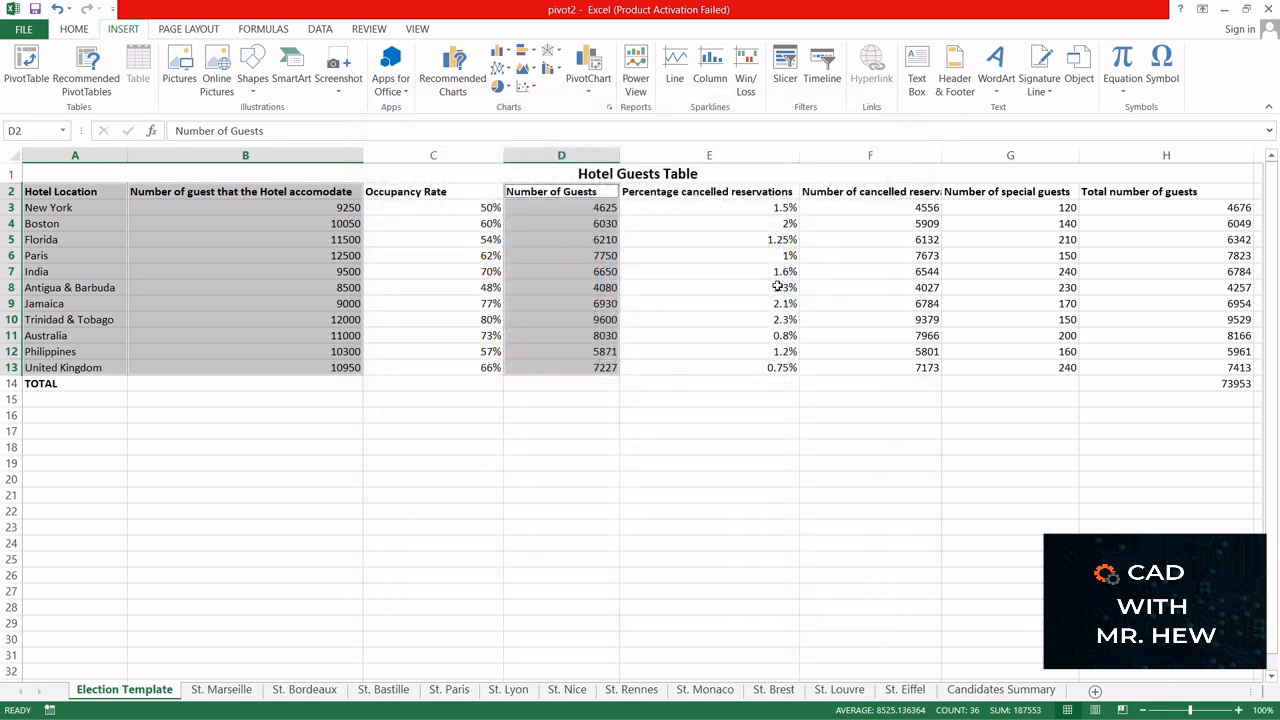
- Insert a 2-D clustered column chart from the selected data and place it below the hotel guests table
left_click(508, 52)
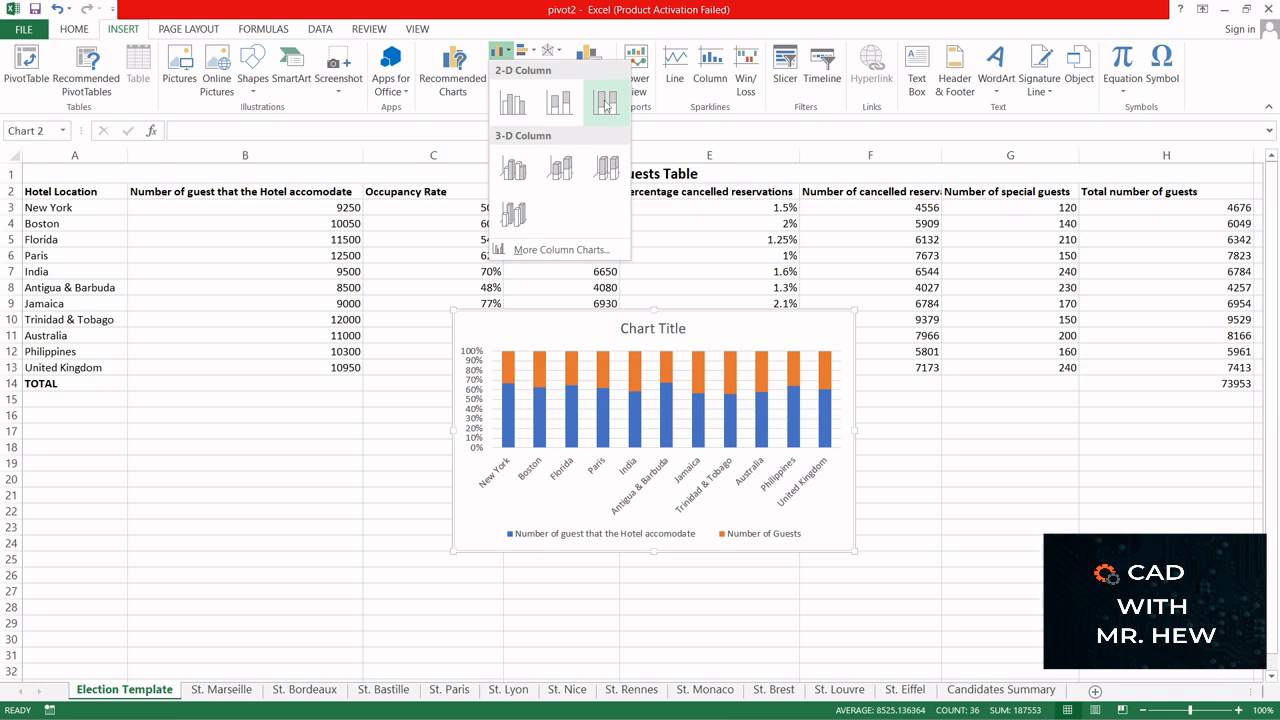
left_click(511, 101)
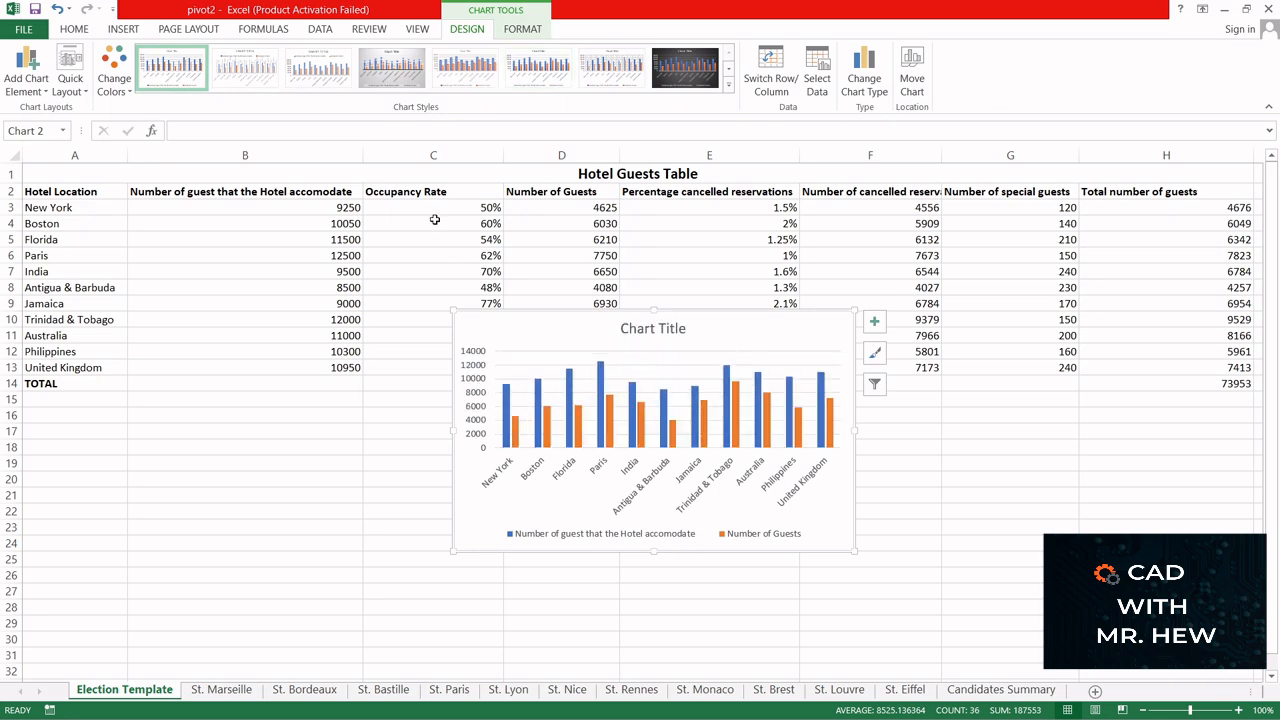
left_click_drag(734, 321, 739, 398)
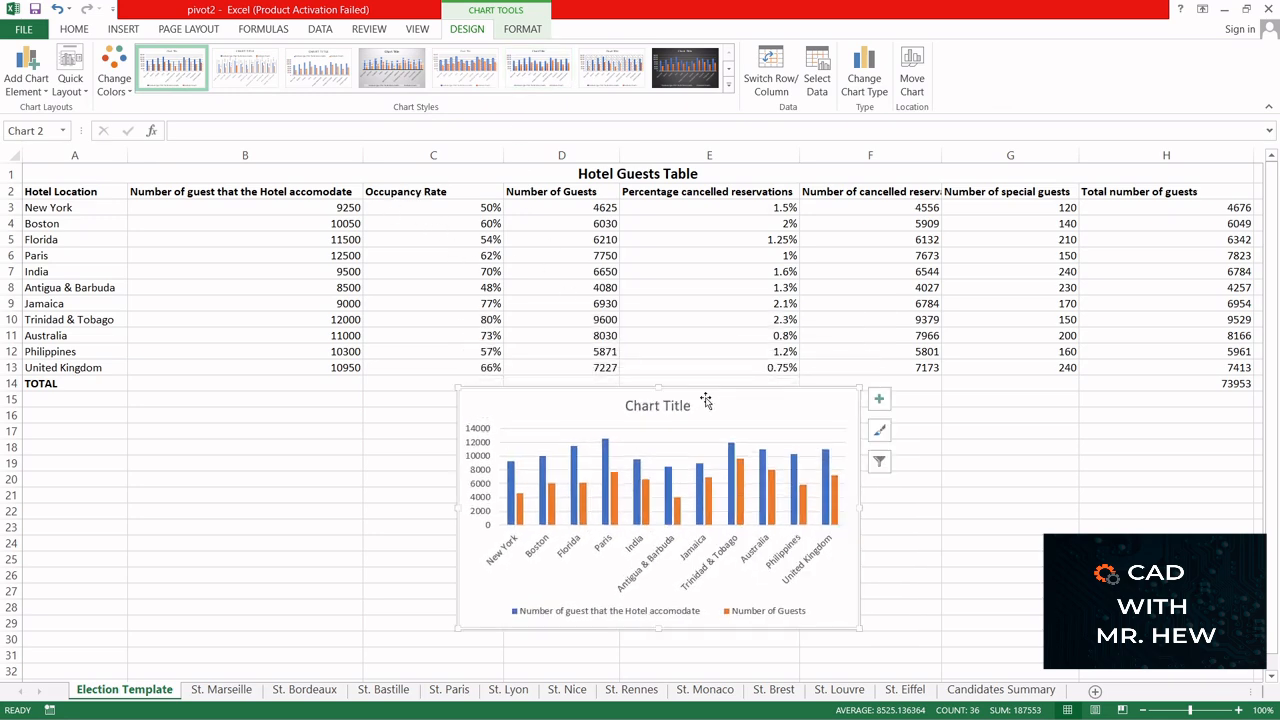
- Replace the chart title with "A comparision of the number of guest and the hotel accomodation for each hotel"
left_click(678, 397)
triple_click(689, 403)
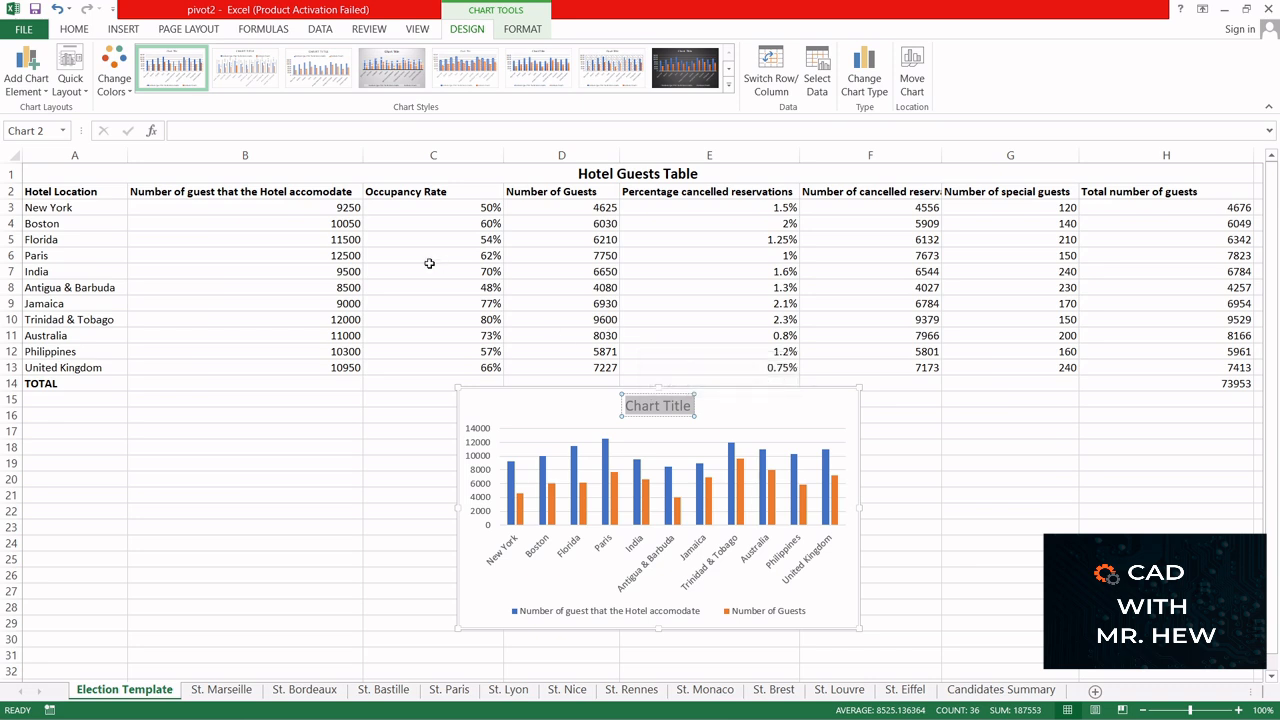
type("Ac")
key("BackSpace")
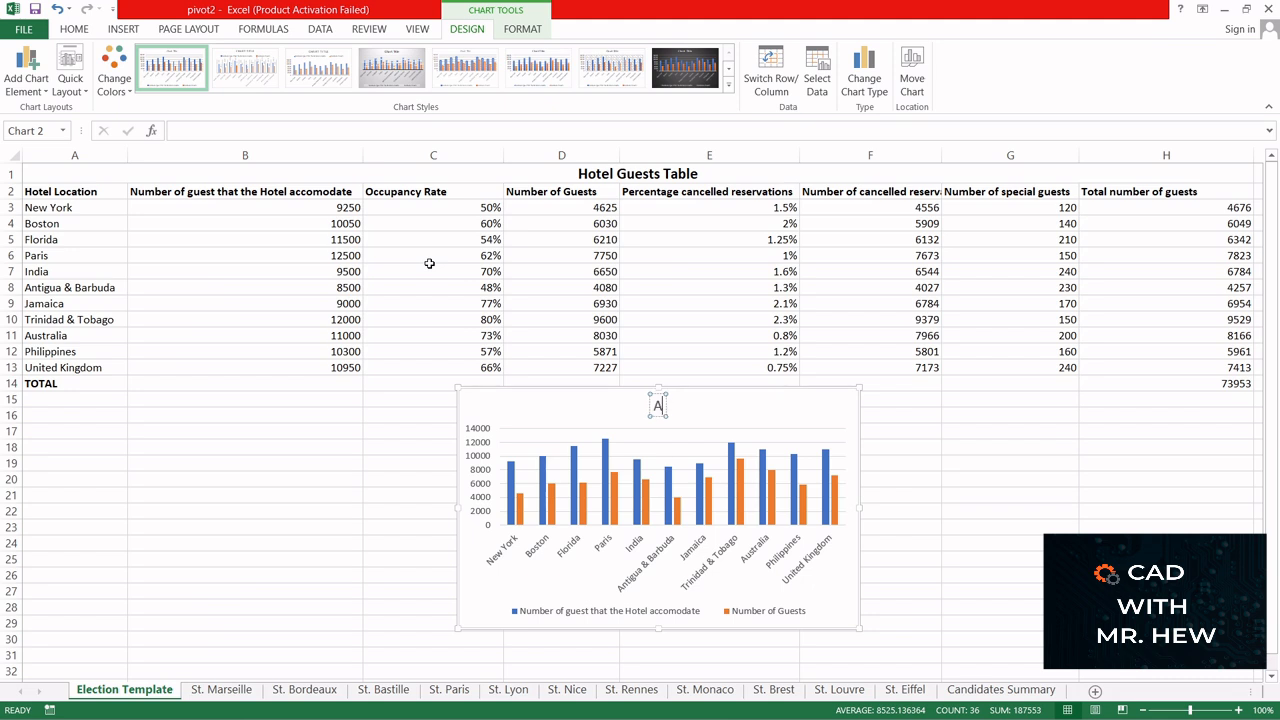
type("compari")
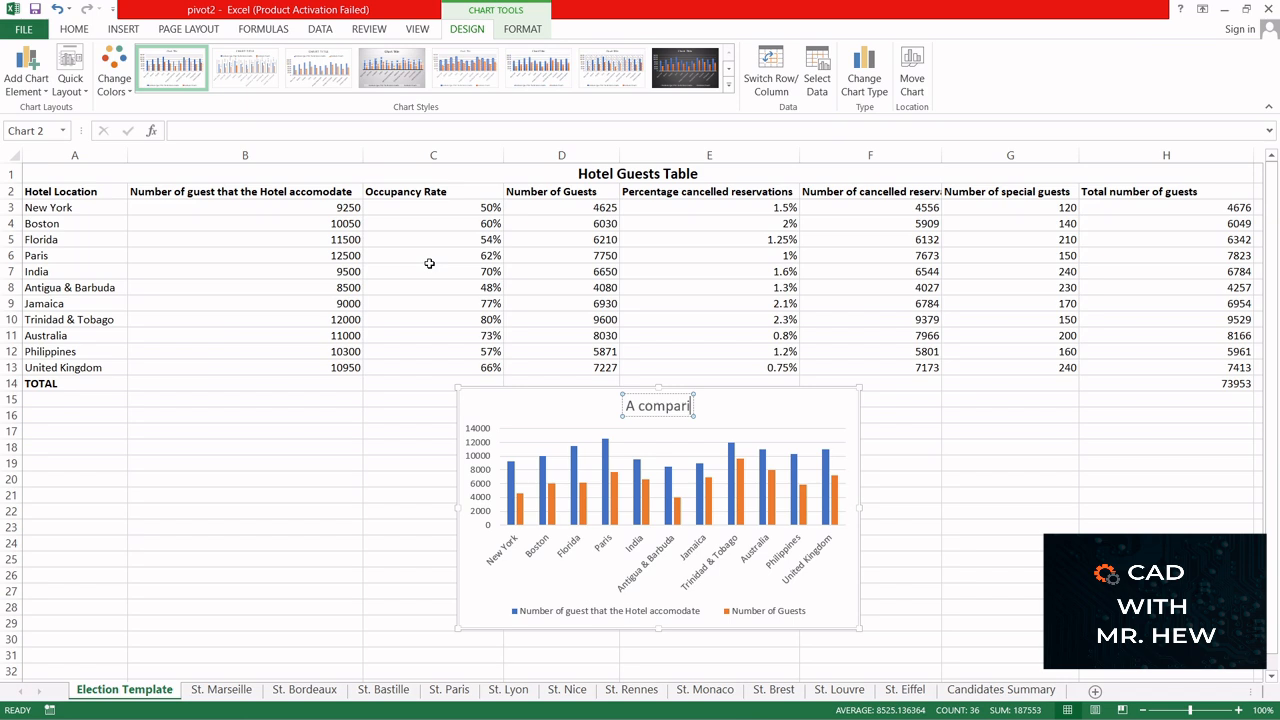
type("si")
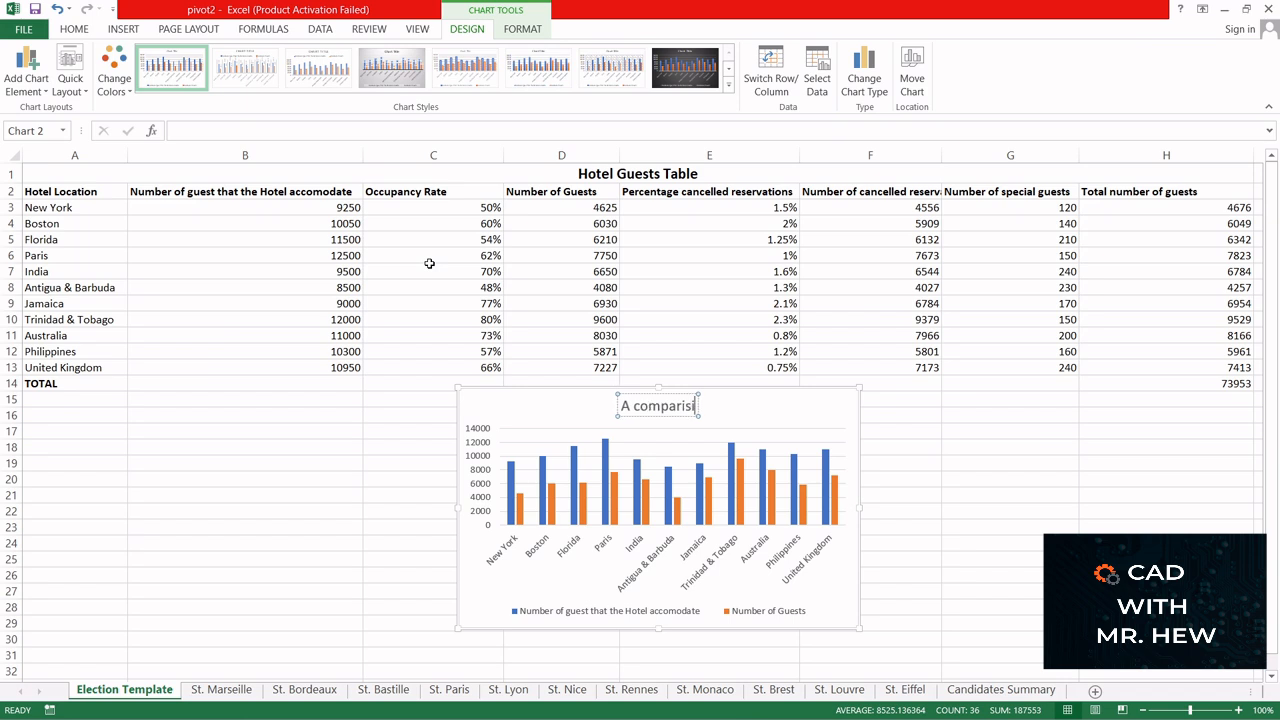
type("on")
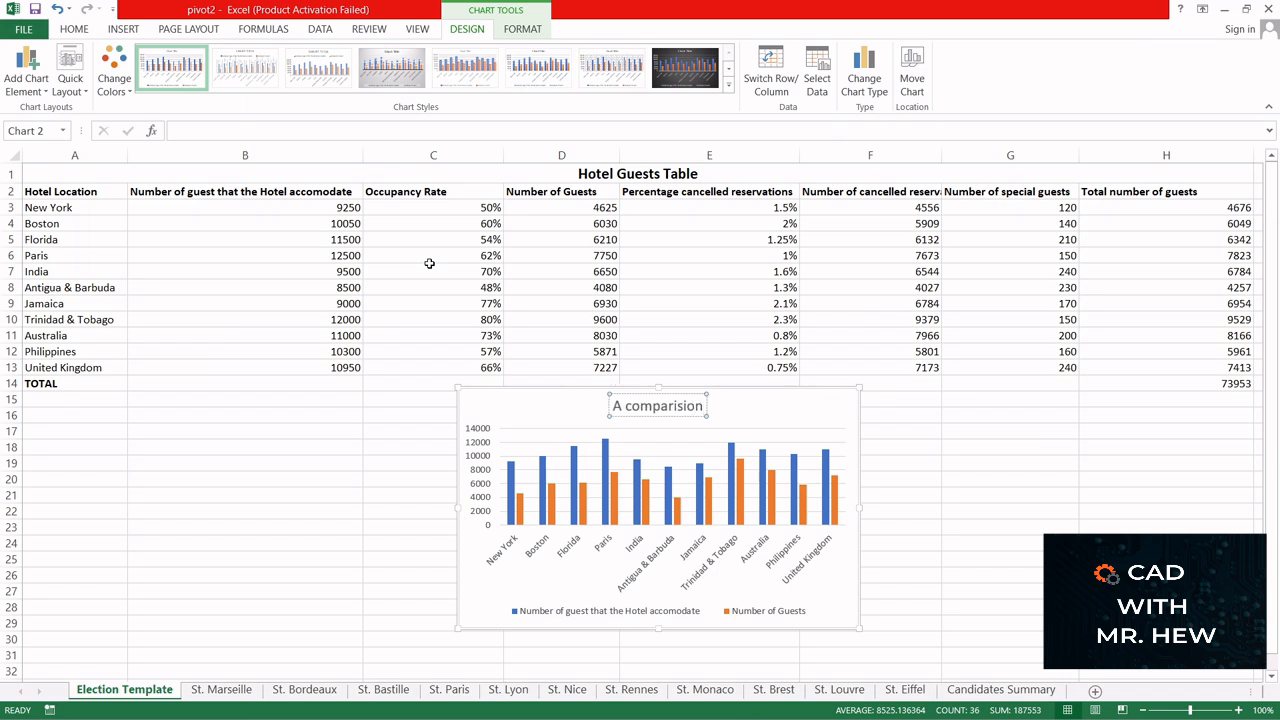
type(" of the")
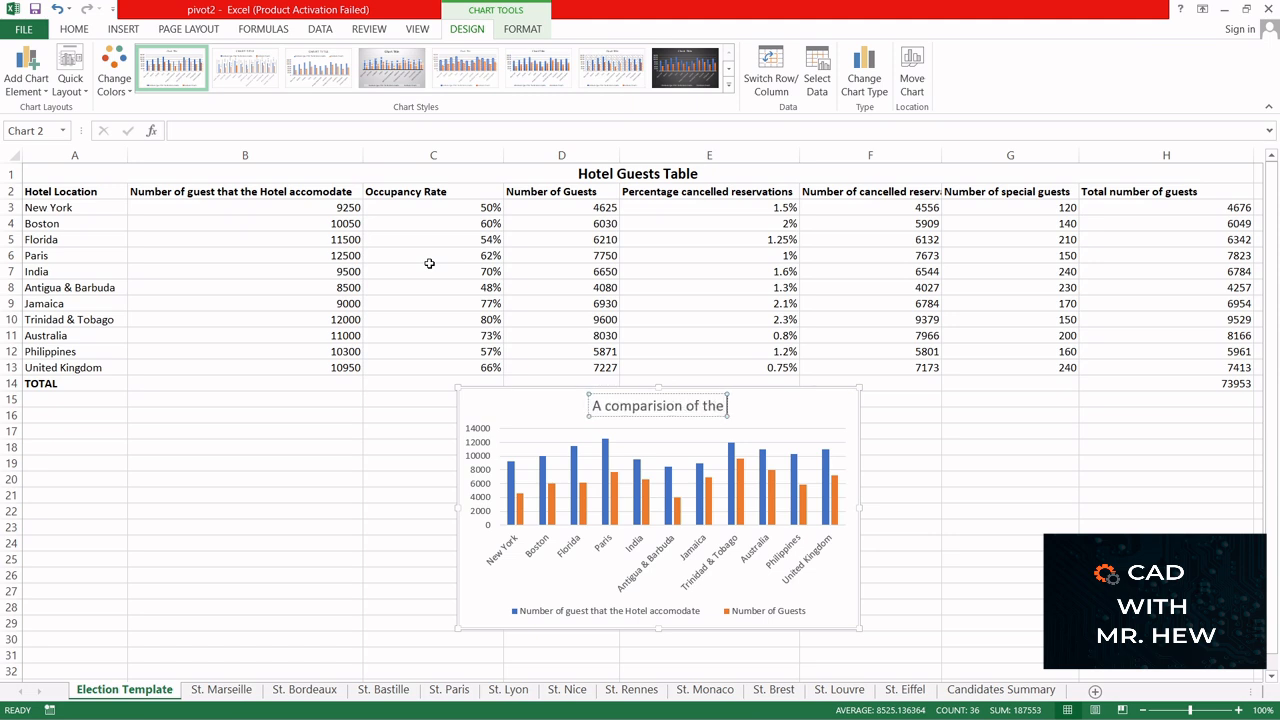
type(" num")
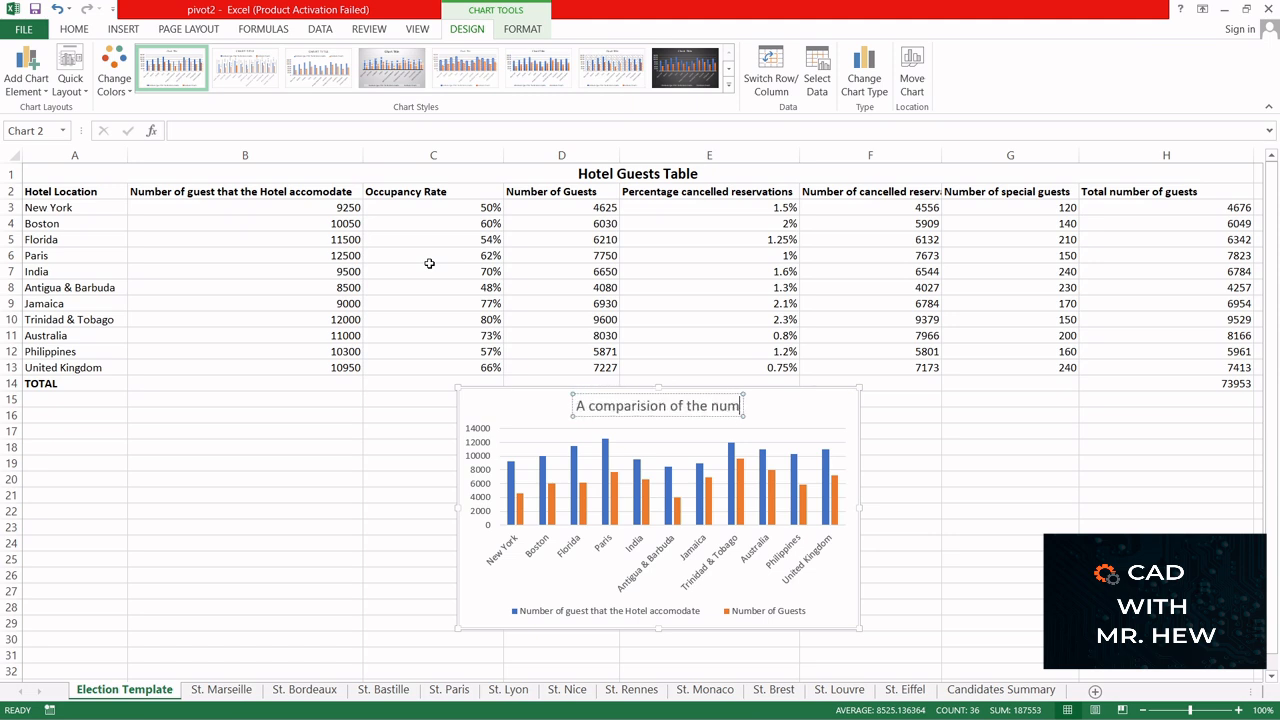
type("ber of")
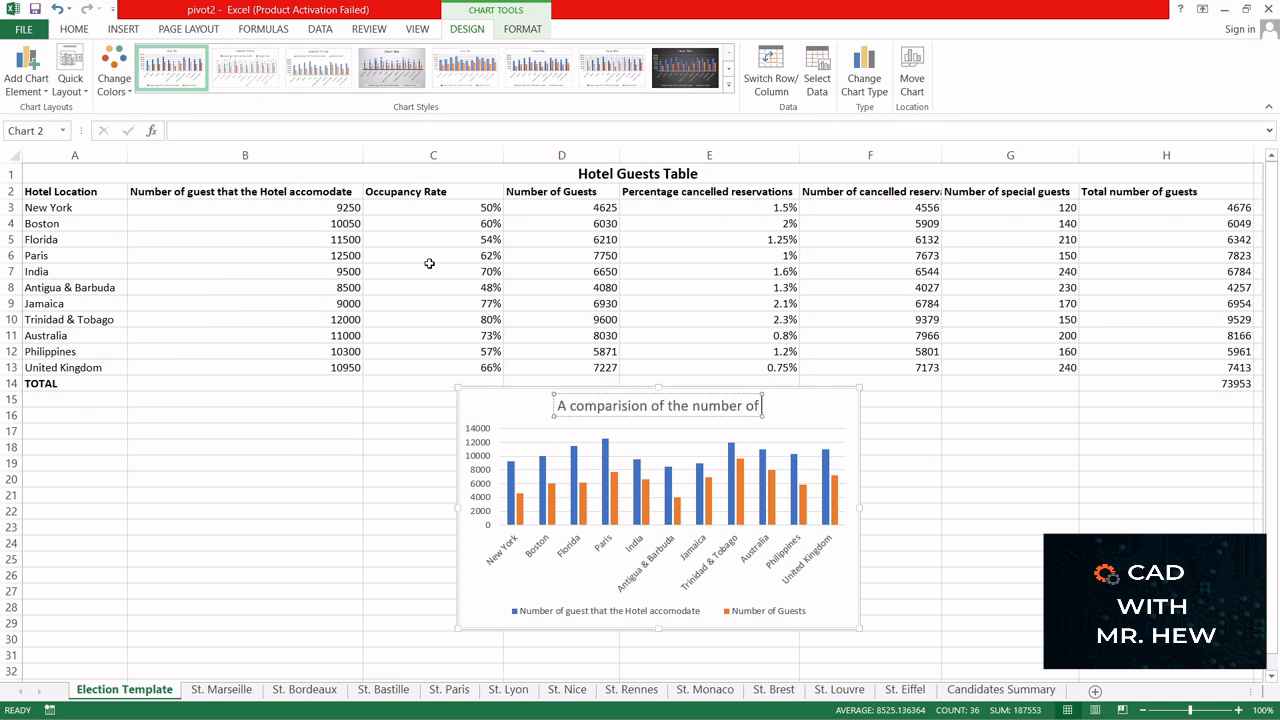
type(" gue")
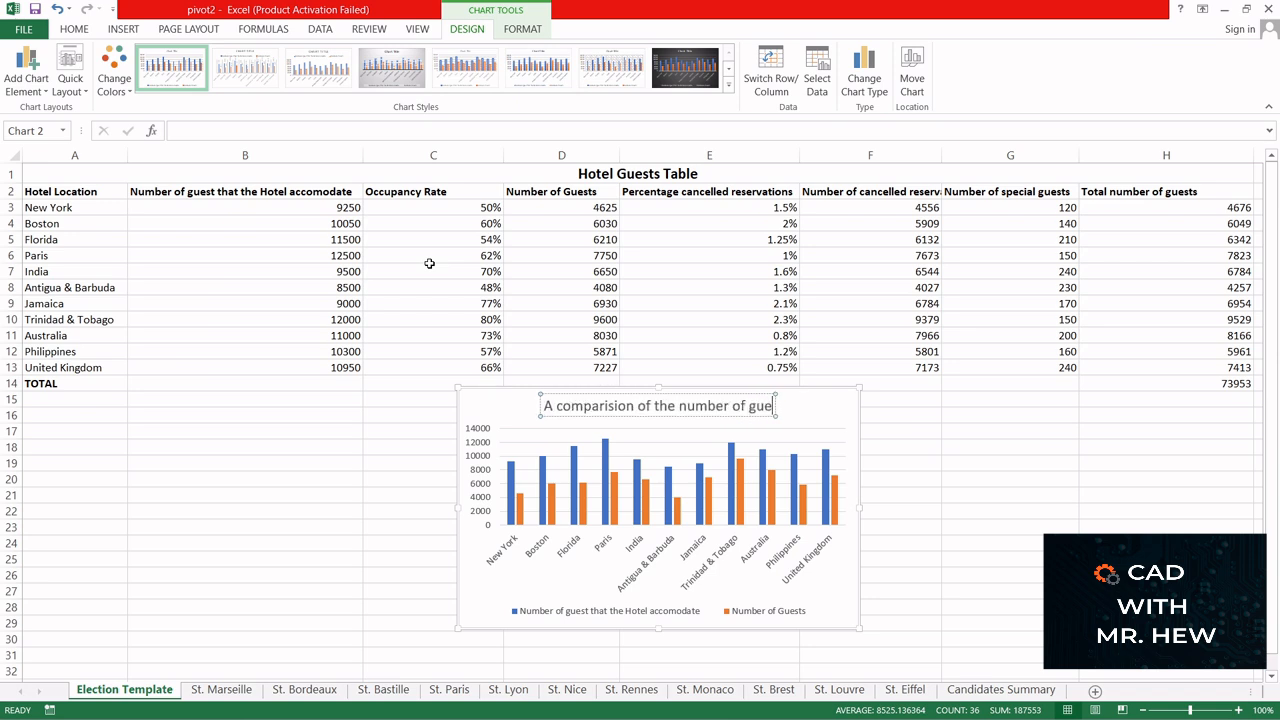
type("st and th")
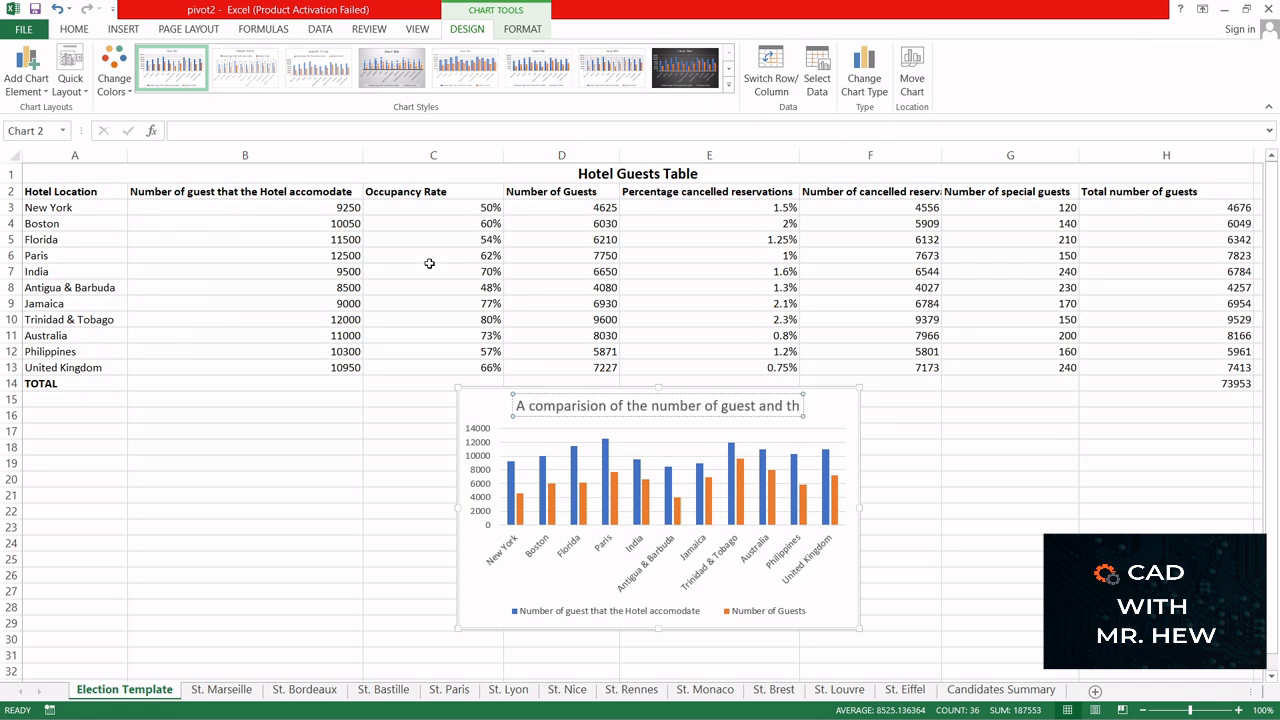
type("e")
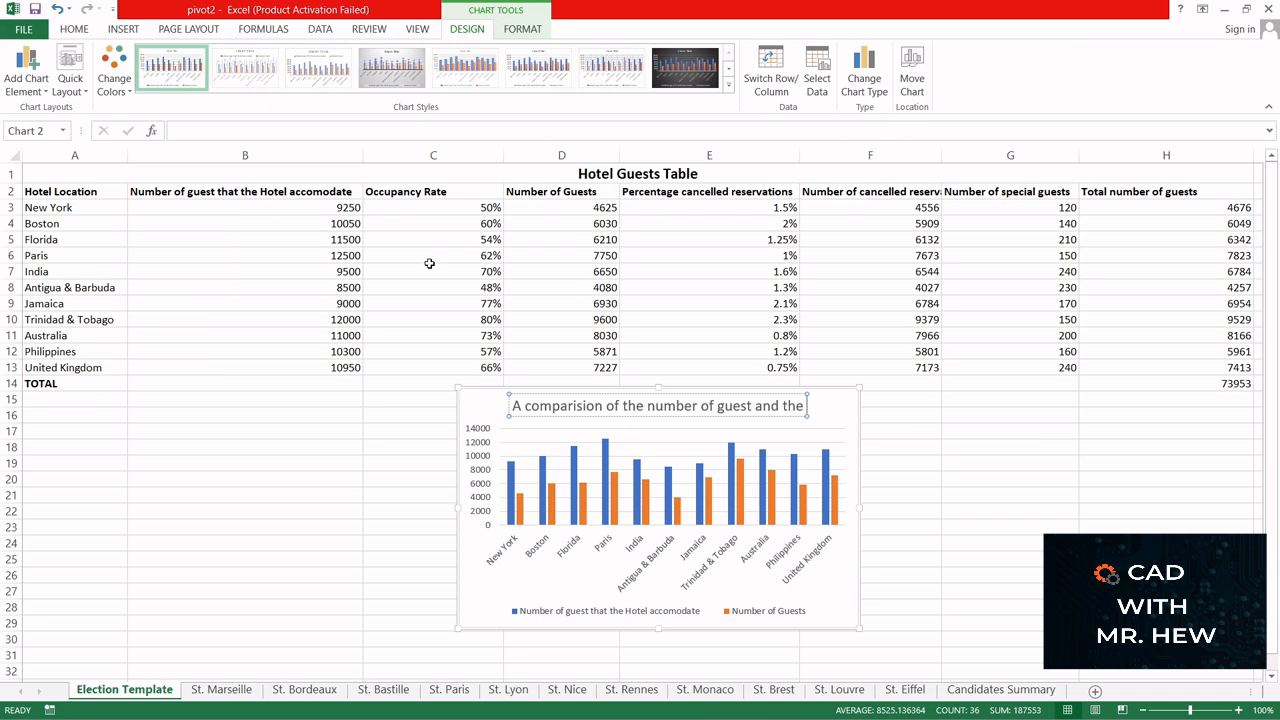
type("hot")
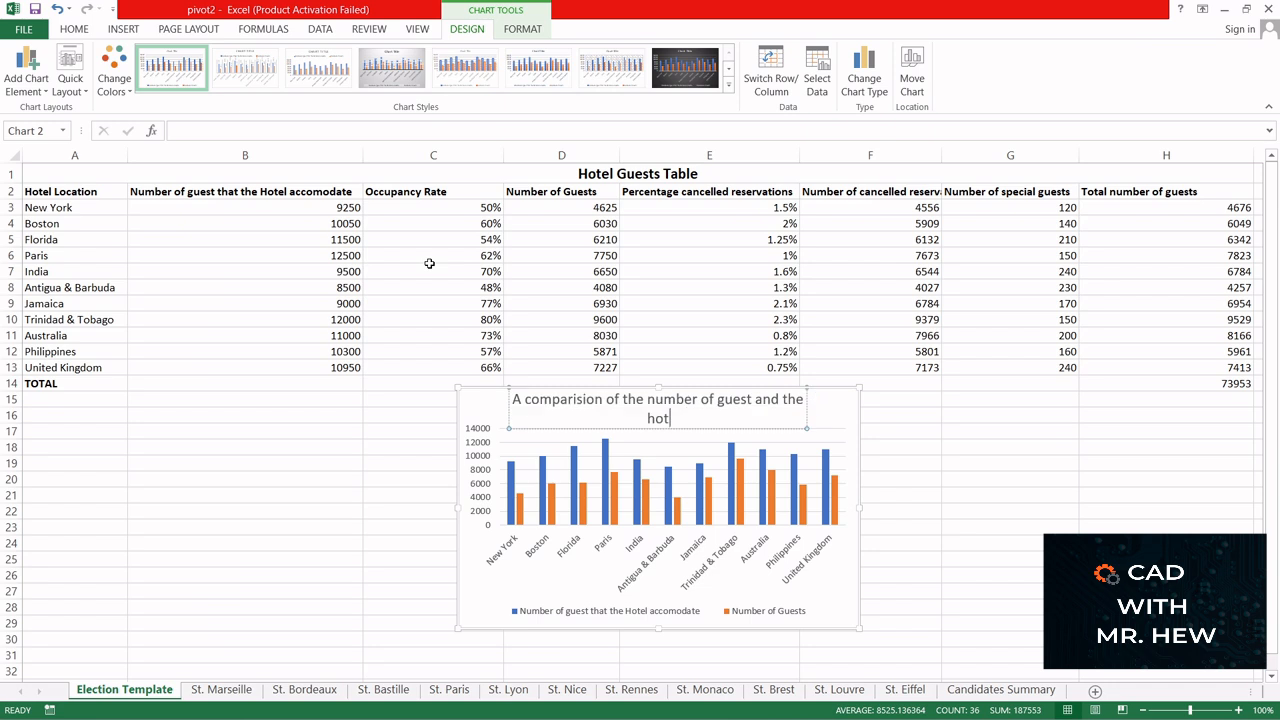
type("el accomodation")
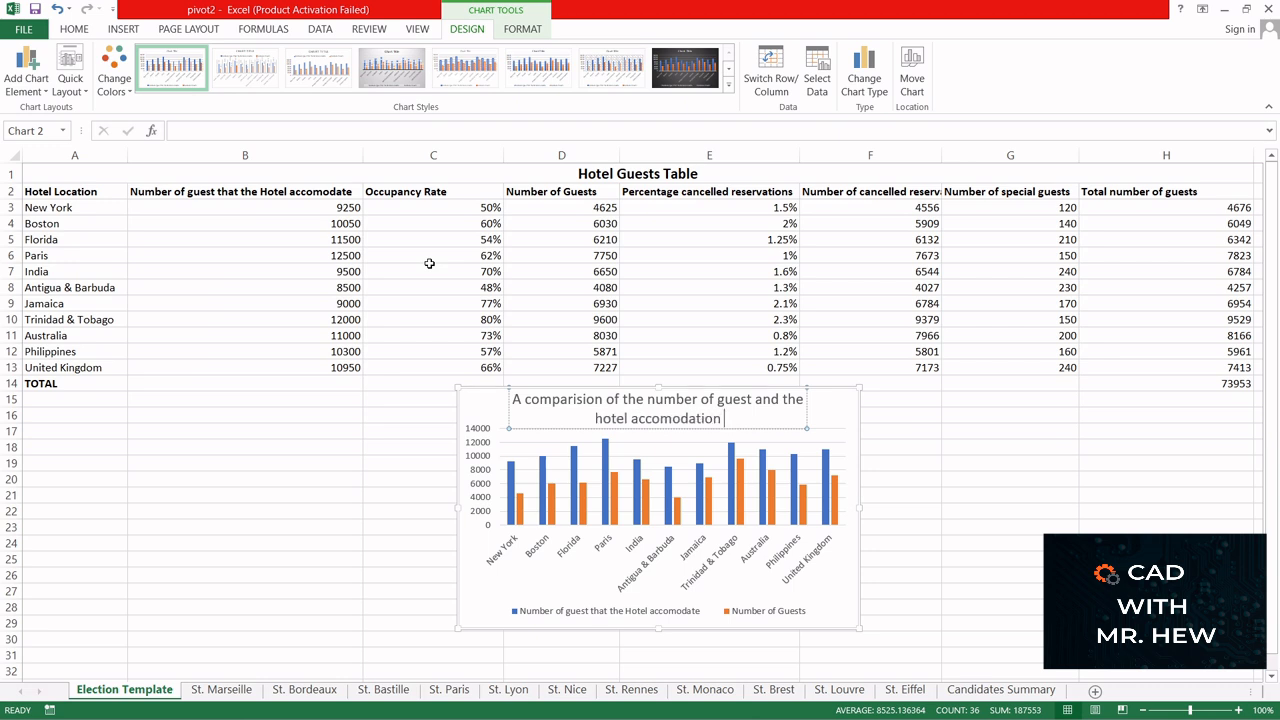
type(" for")
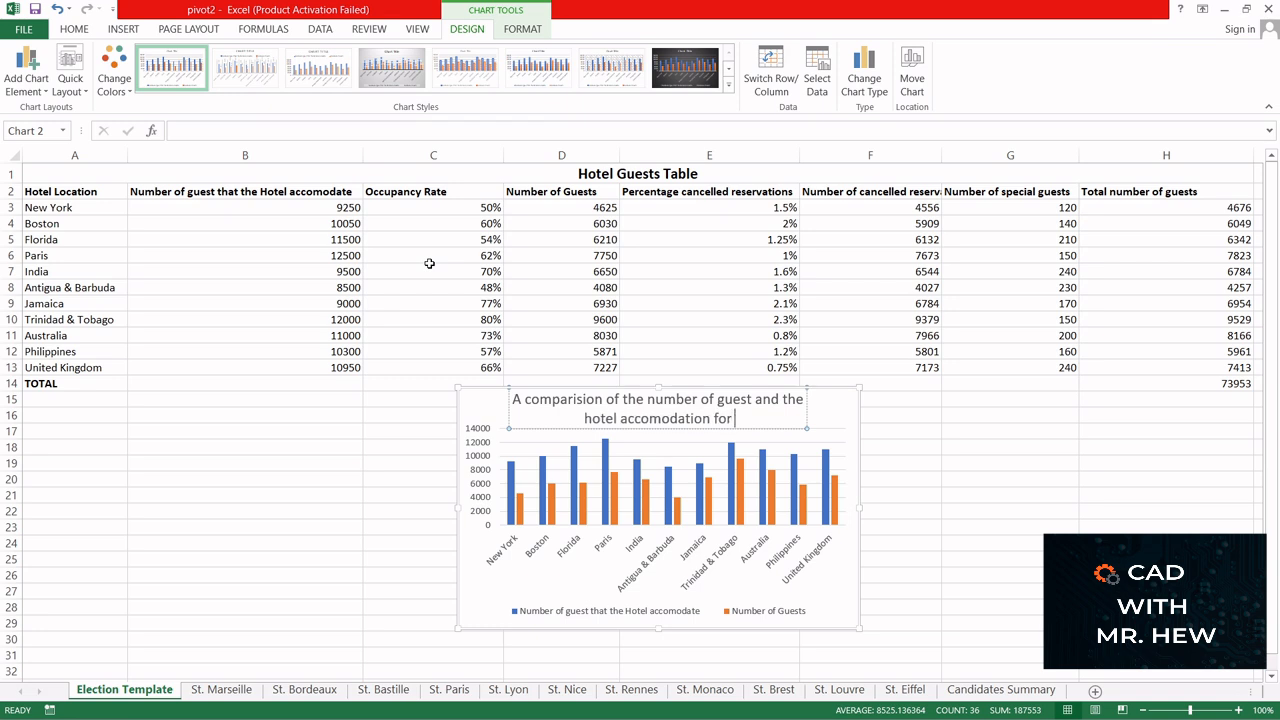
type(" each ")
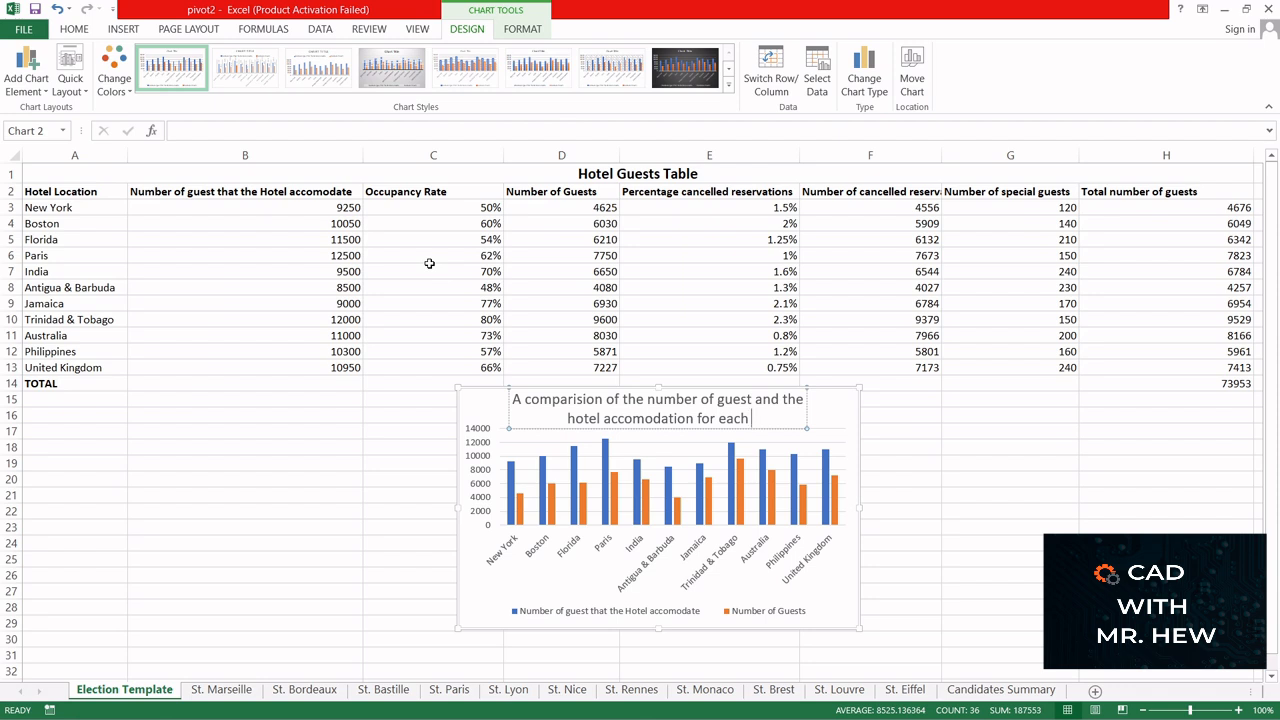
type("hotel")
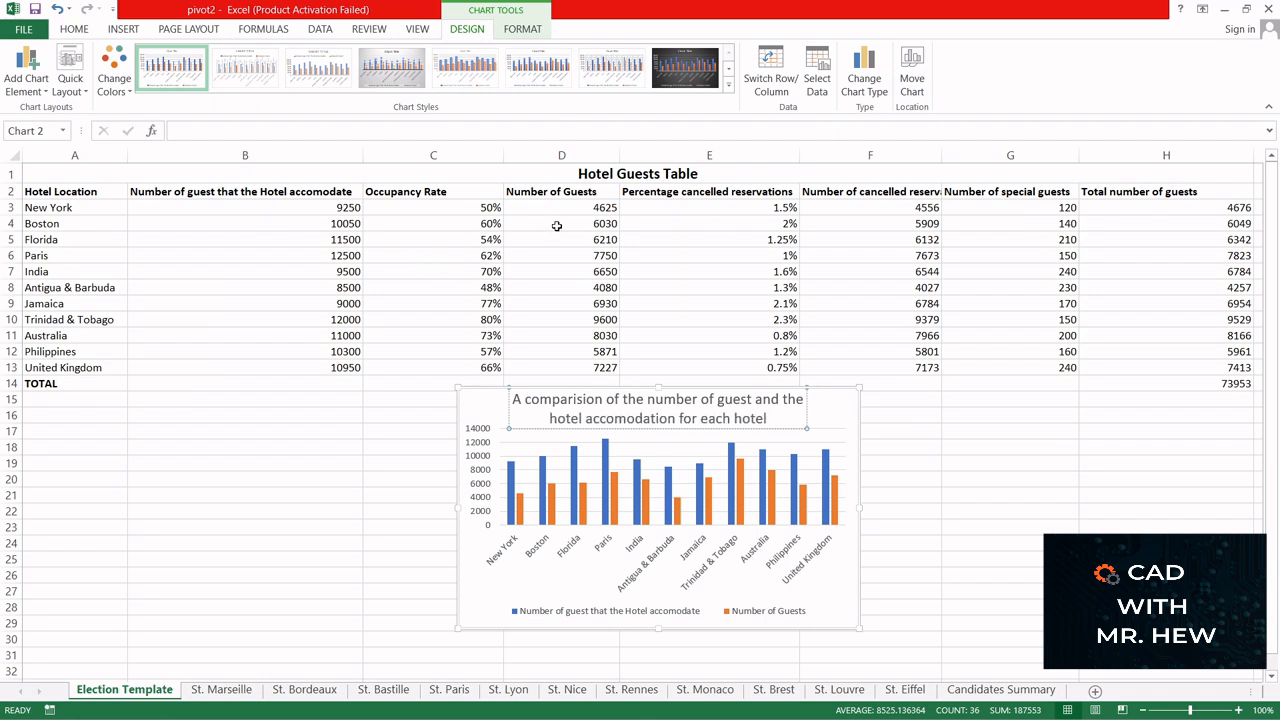
left_click(832, 419)
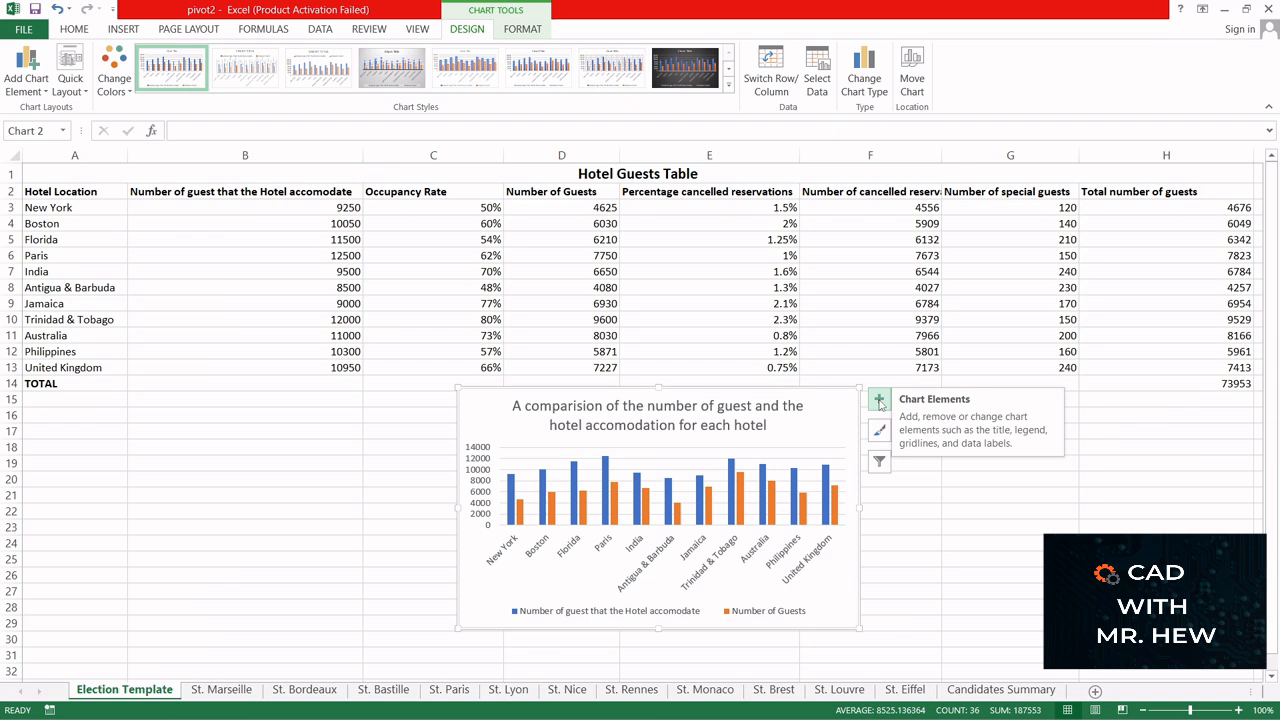
- Add horizontal and vertical axis titles and data labels to the clustered column chart
left_click(879, 401)
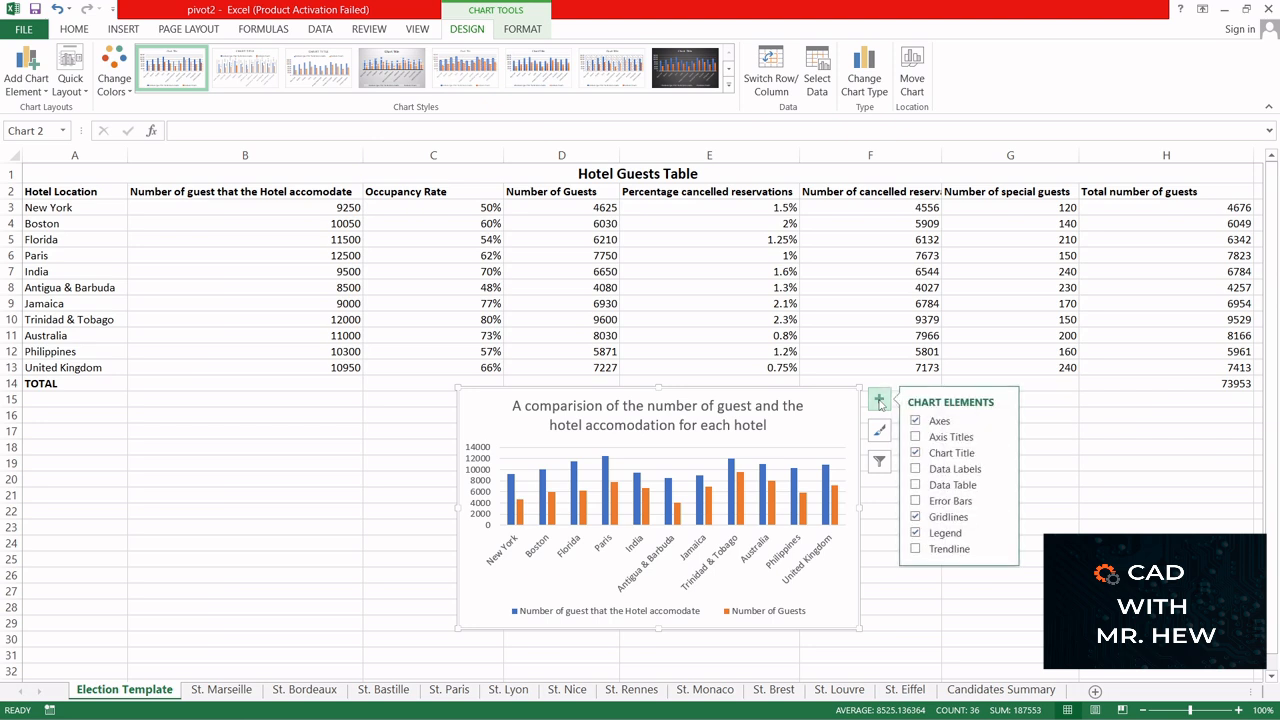
left_click(915, 437)
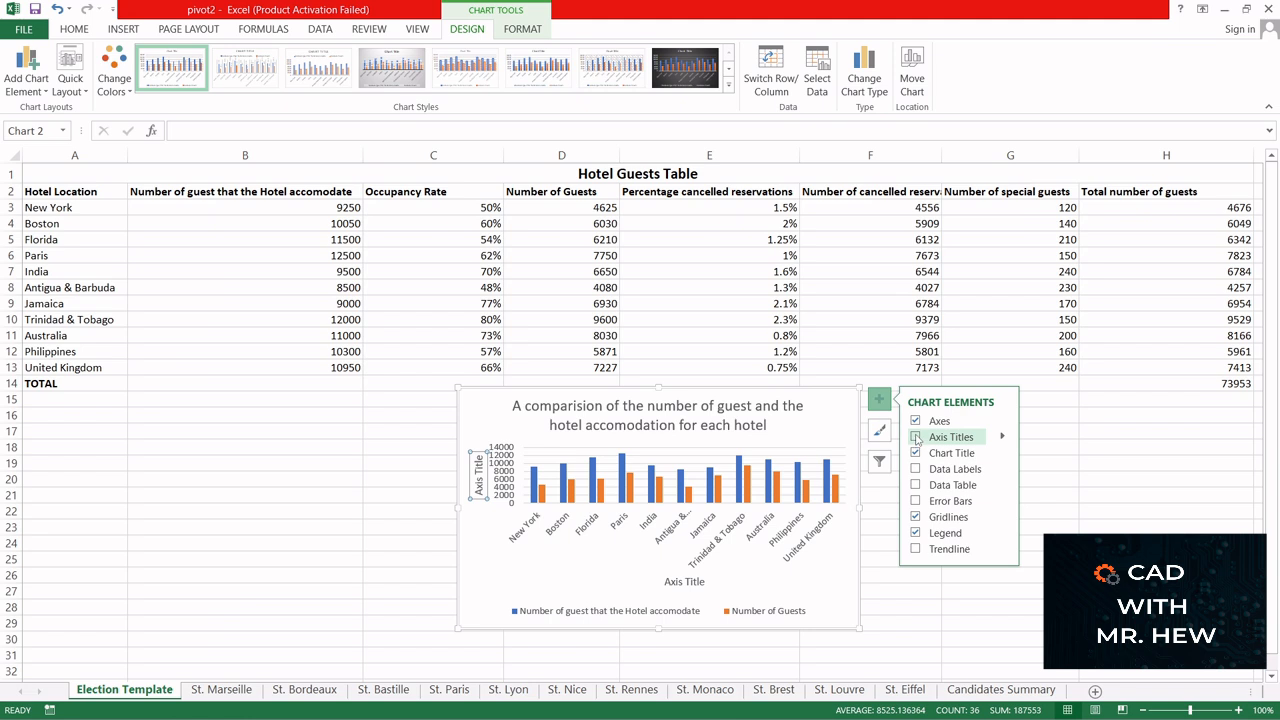
left_click(916, 437)
left_click(916, 437)
left_click(1003, 438)
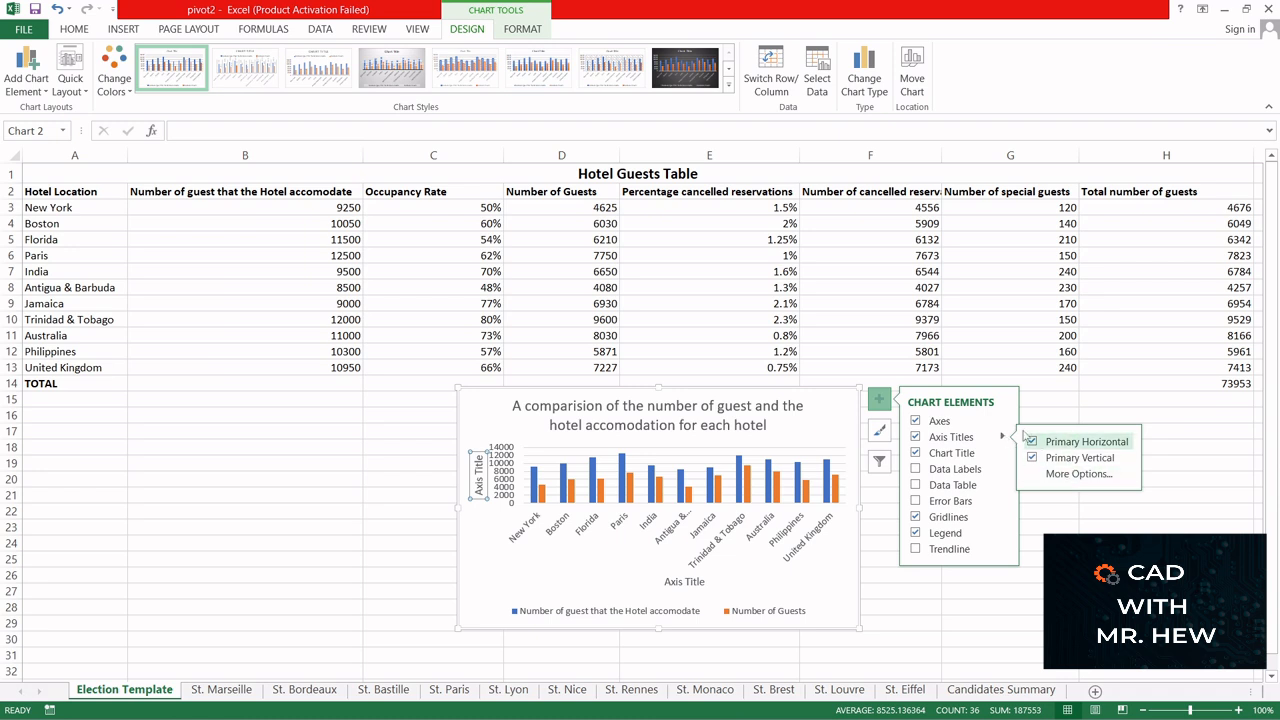
left_click(965, 438)
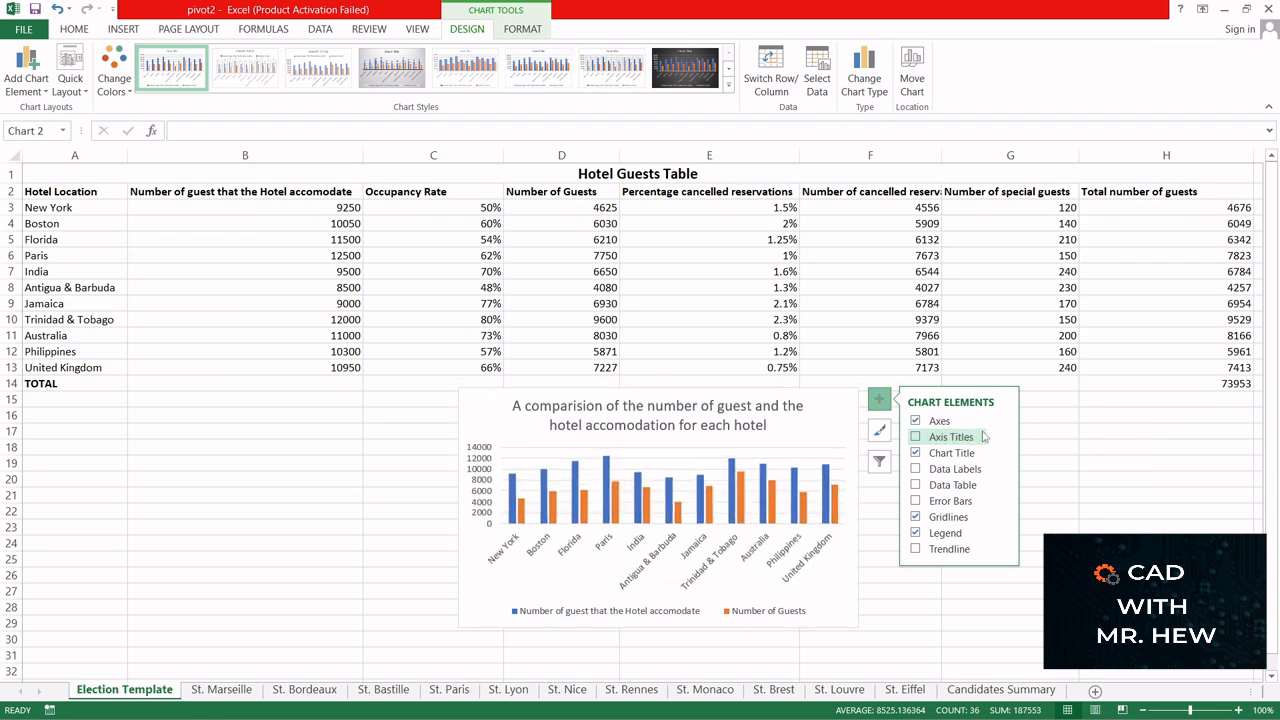
left_click(920, 438)
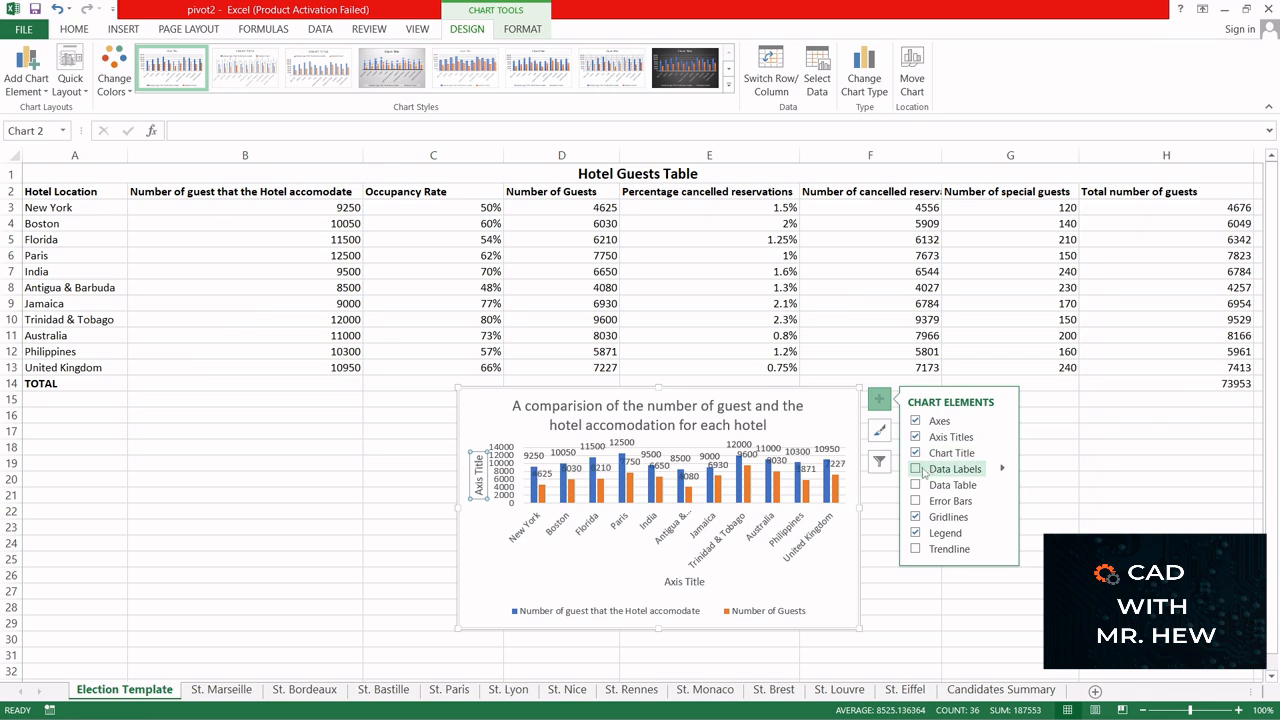
left_click(916, 469)
- Replace the placeholder text of the horizontal axis title with "Hotel locations"
left_click(678, 582)
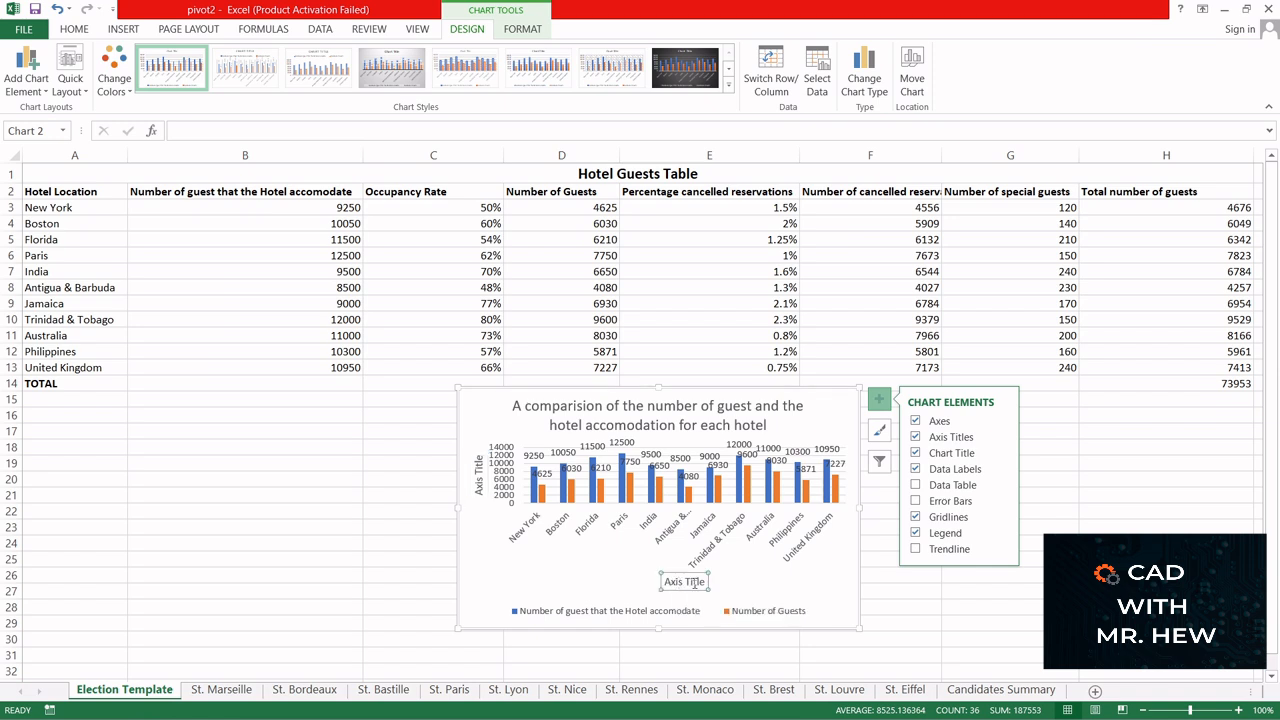
left_click_drag(703, 581, 673, 572)
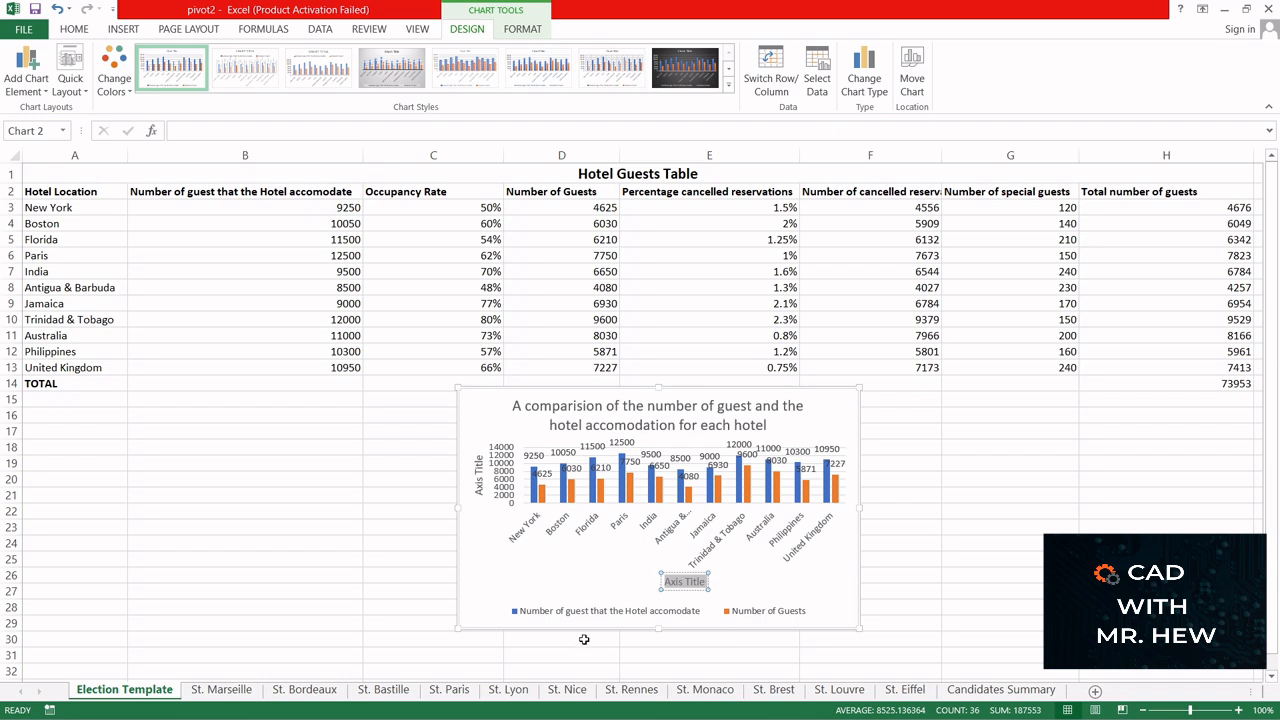
type("Hotel")
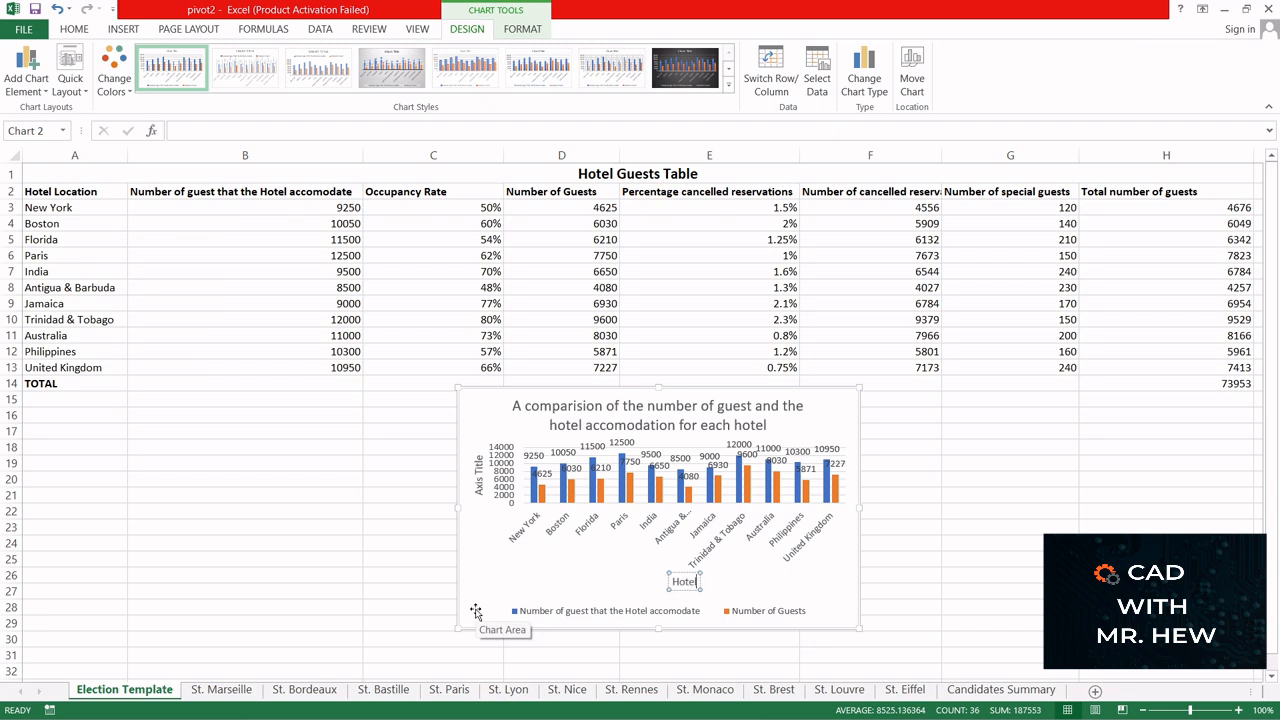
type(" locations")
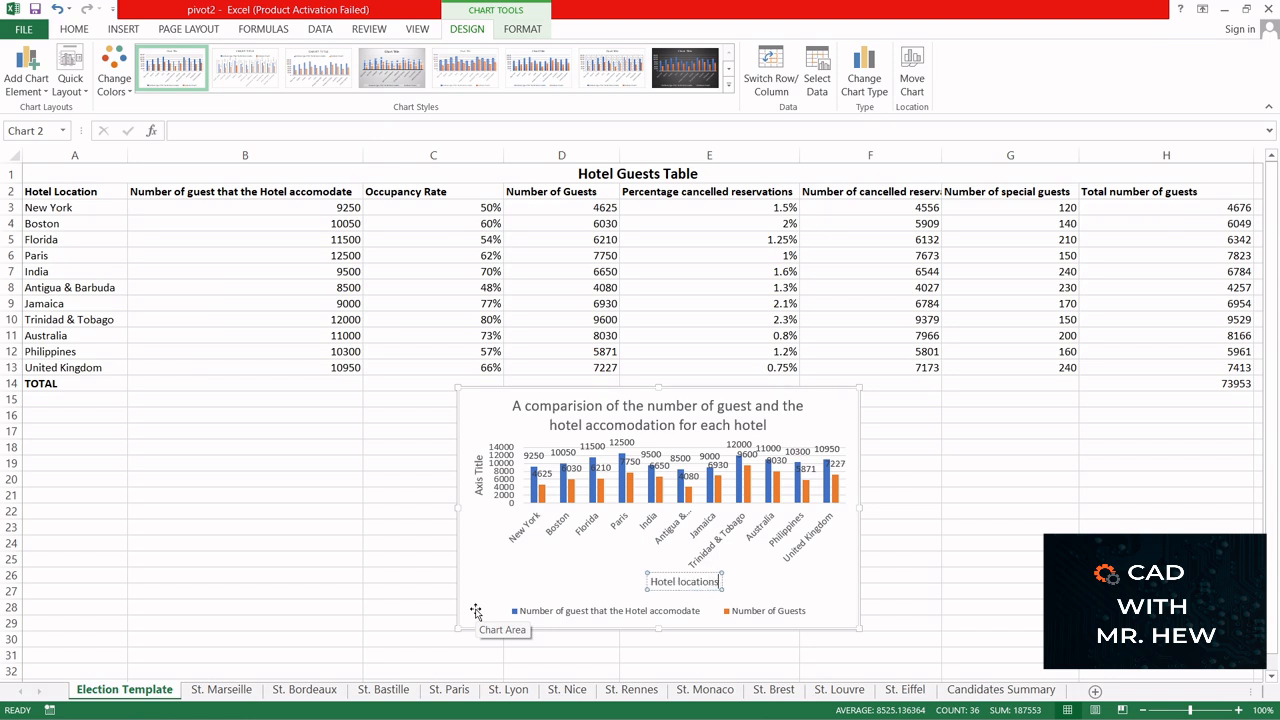
- Replace the vertical axis title with "Hotel accomodation and number of guest", with a line break after "and"
left_click(478, 482)
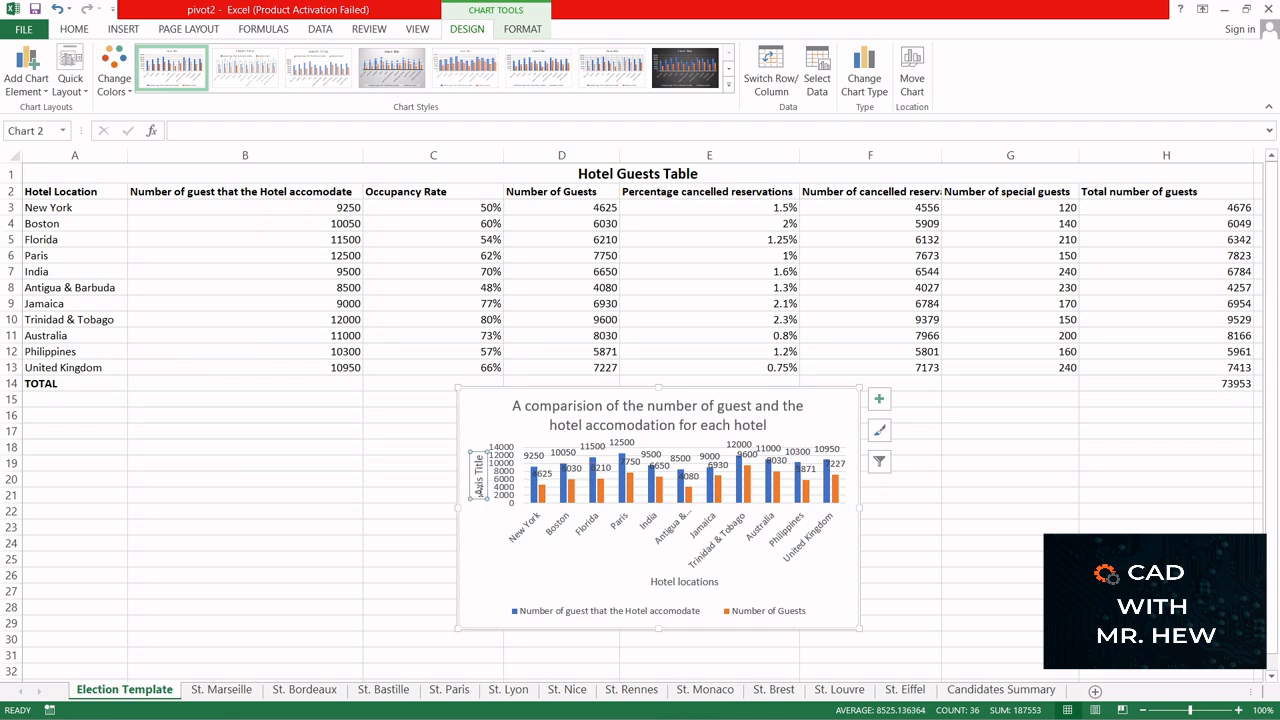
double_click(480, 491)
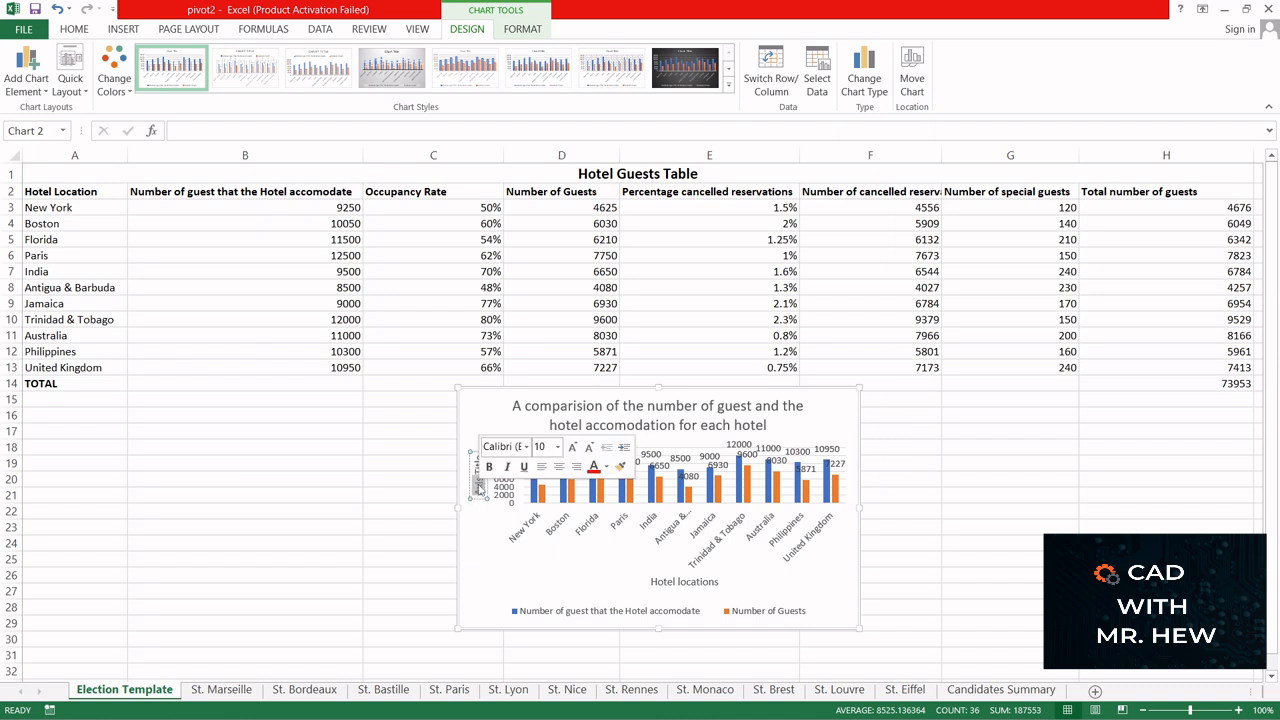
key("Delete")
key("Delete")
key("Delete")
key("Delete")
key("Delete")
key("Delete")
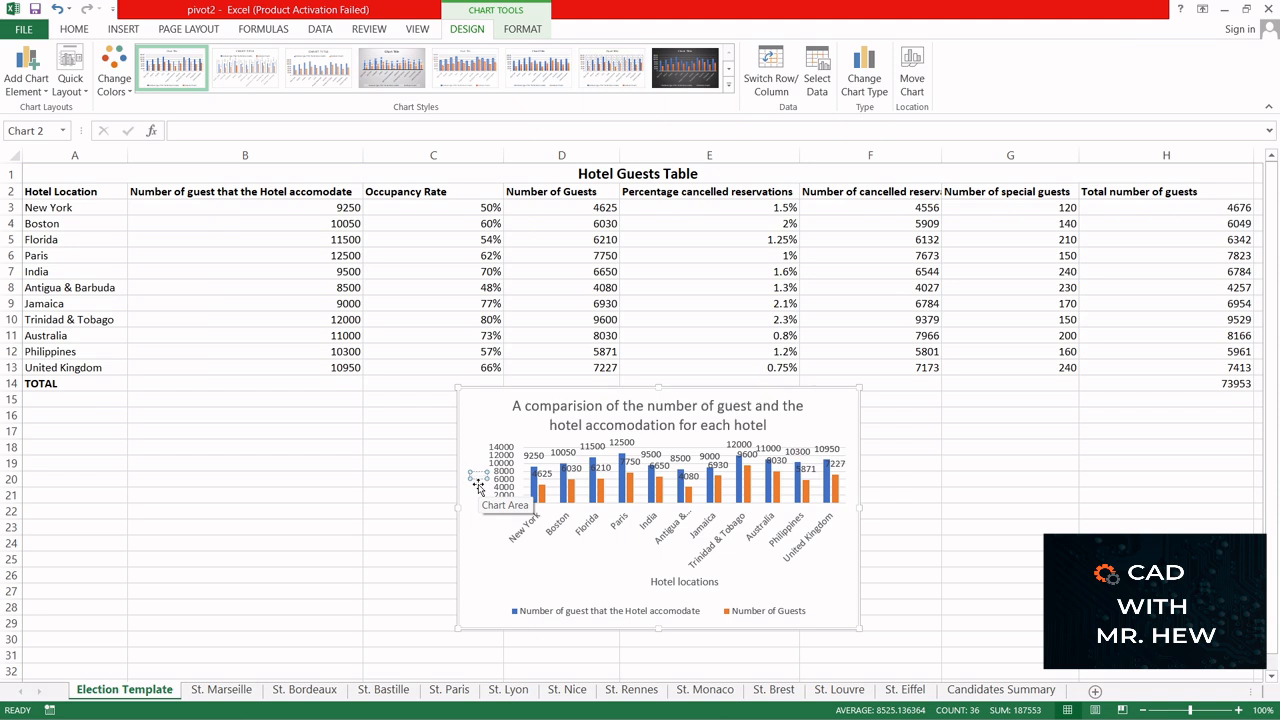
type("Hot")
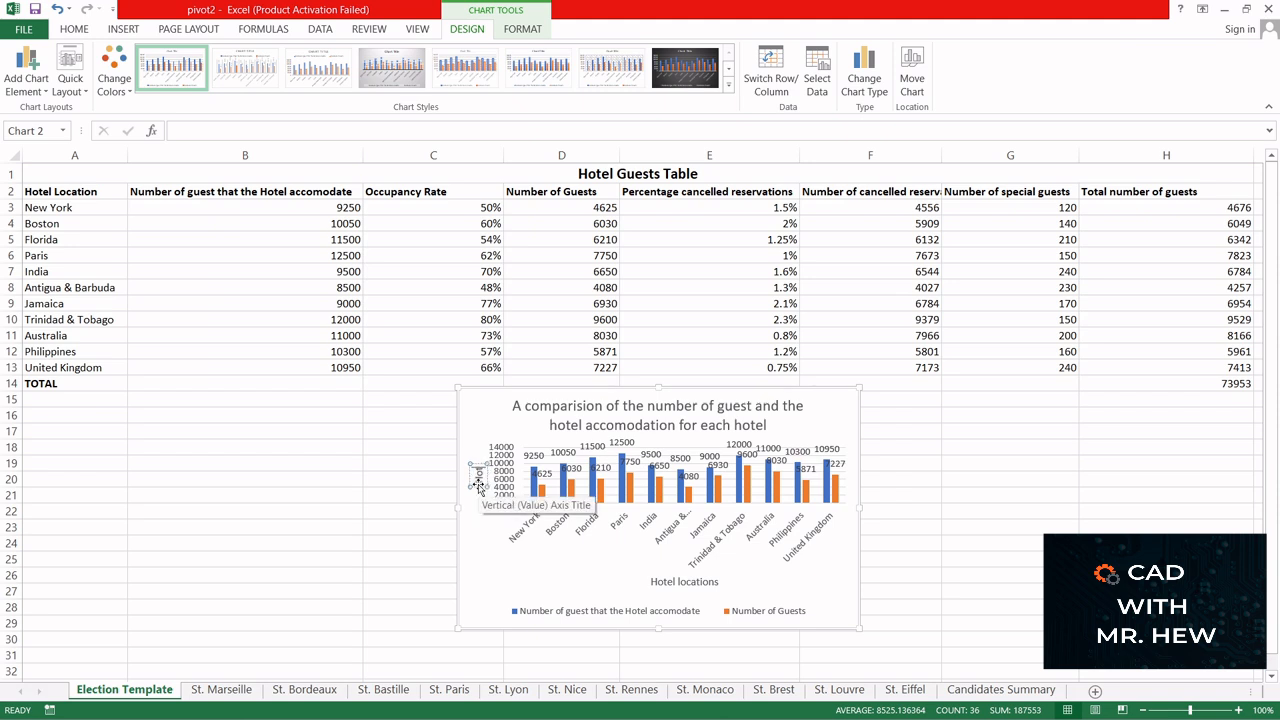
type("el accomodat")
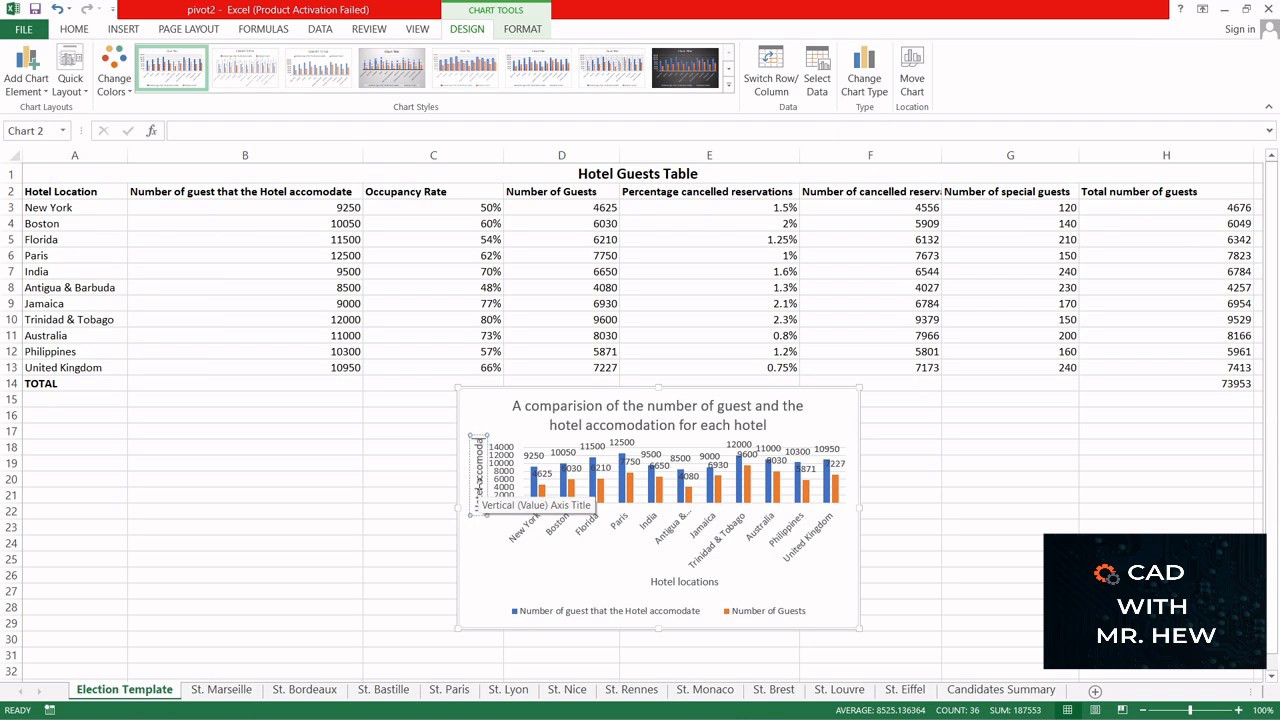
type("ion and")
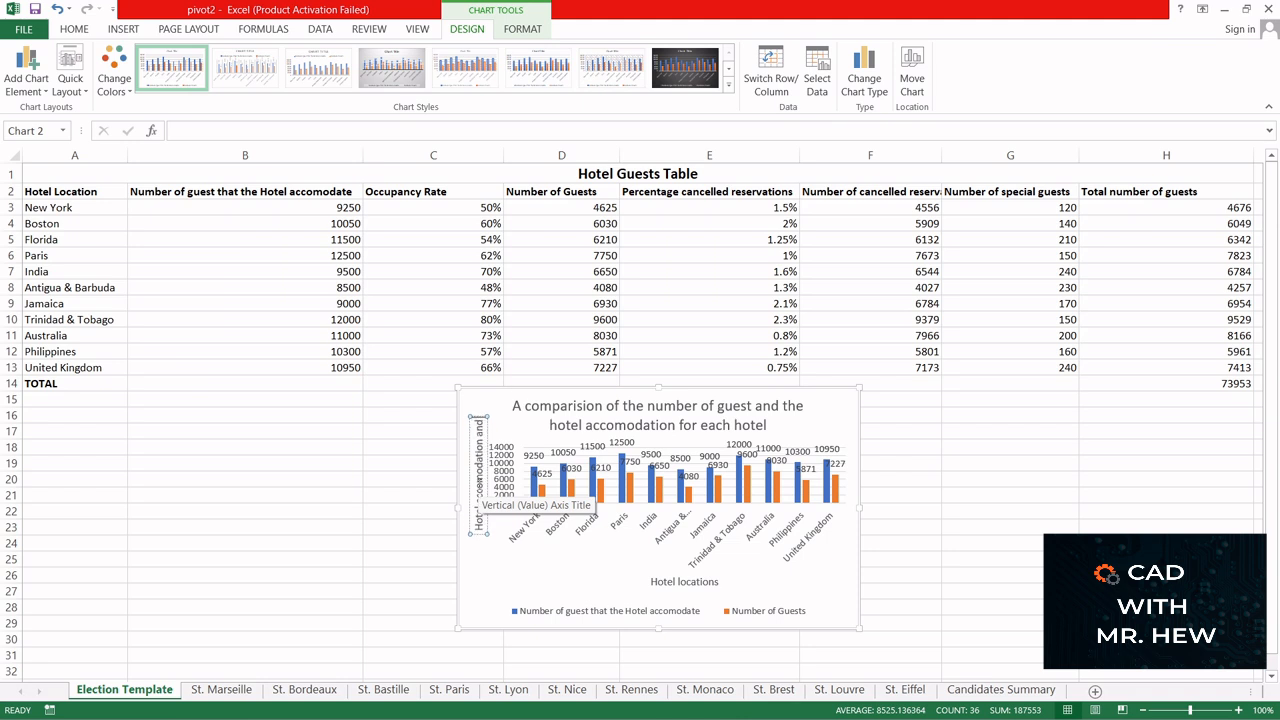
key("Return")
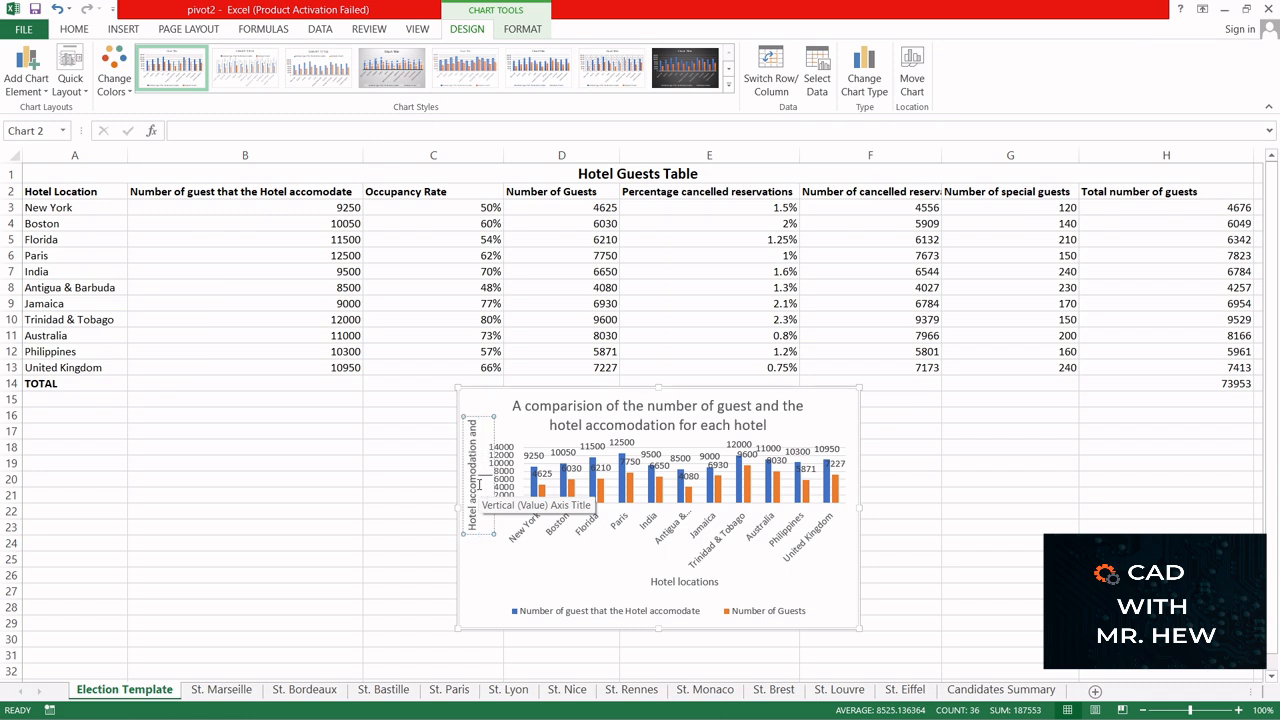
type("number of guest")
left_click(531, 440)
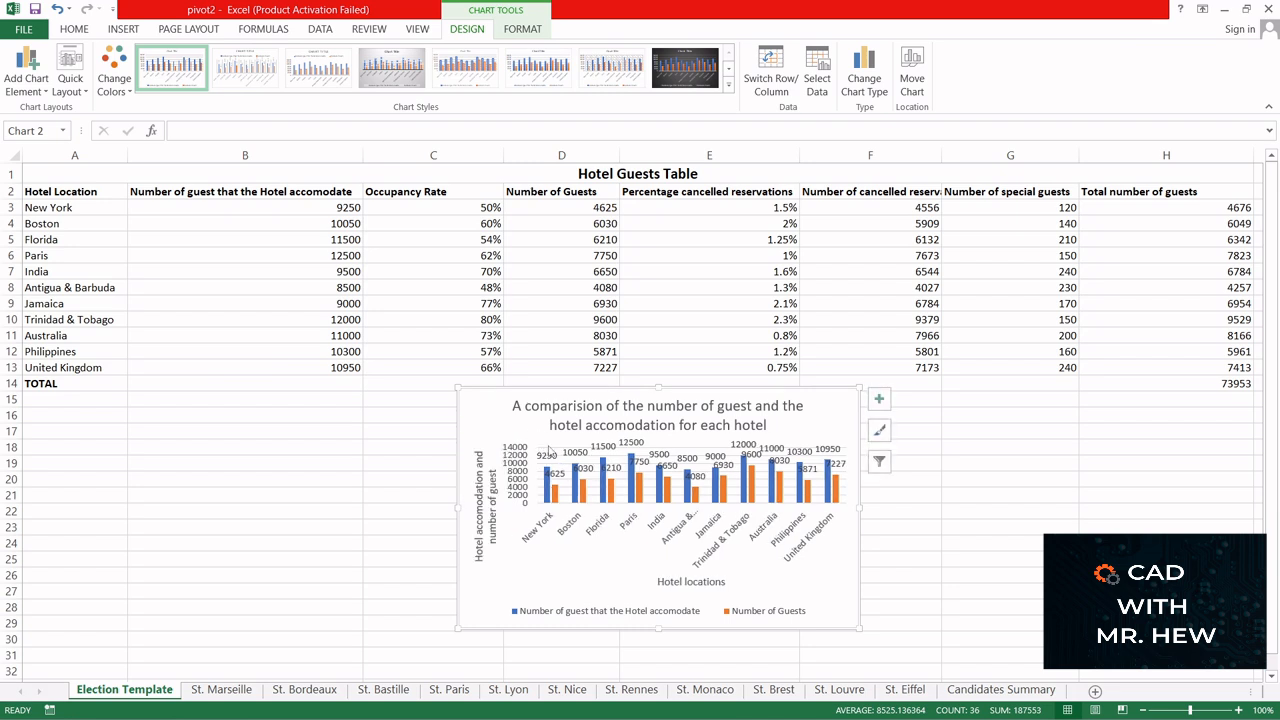
- Move the hotel comparison chart out of the Election Template sheet to a new sheet named Chart1
left_click(600, 612)
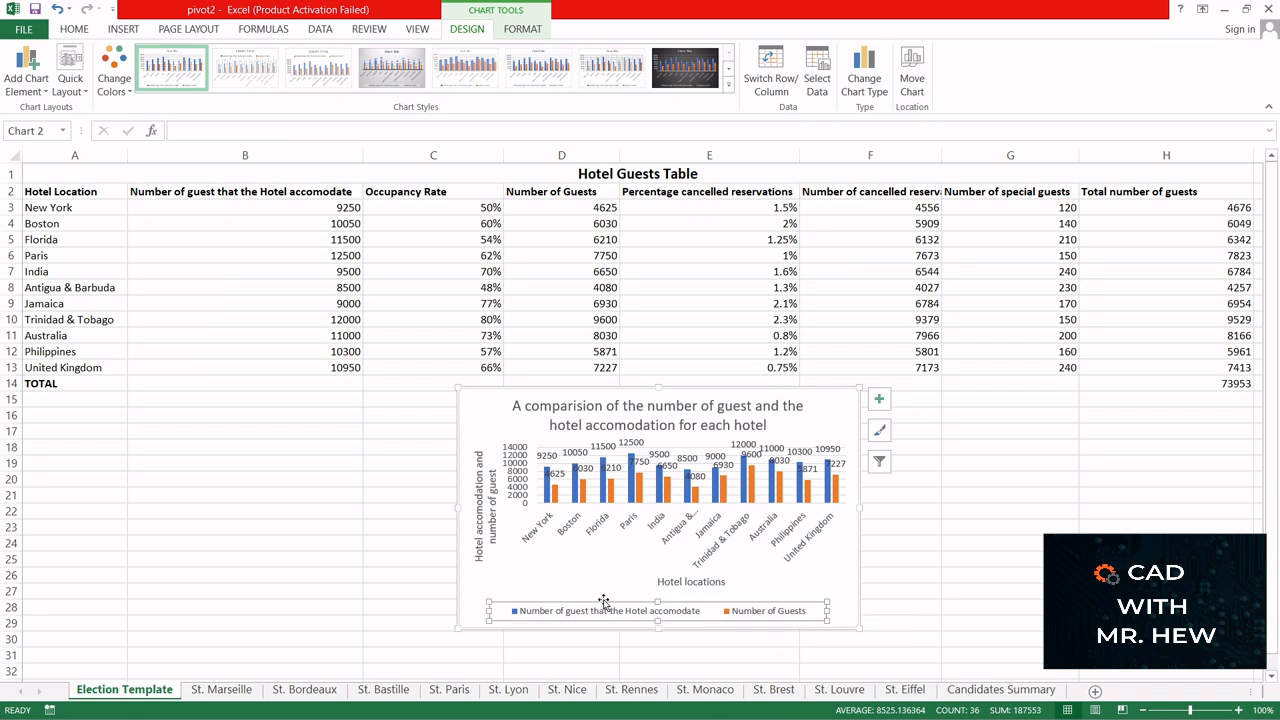
left_click_drag(603, 599, 605, 599)
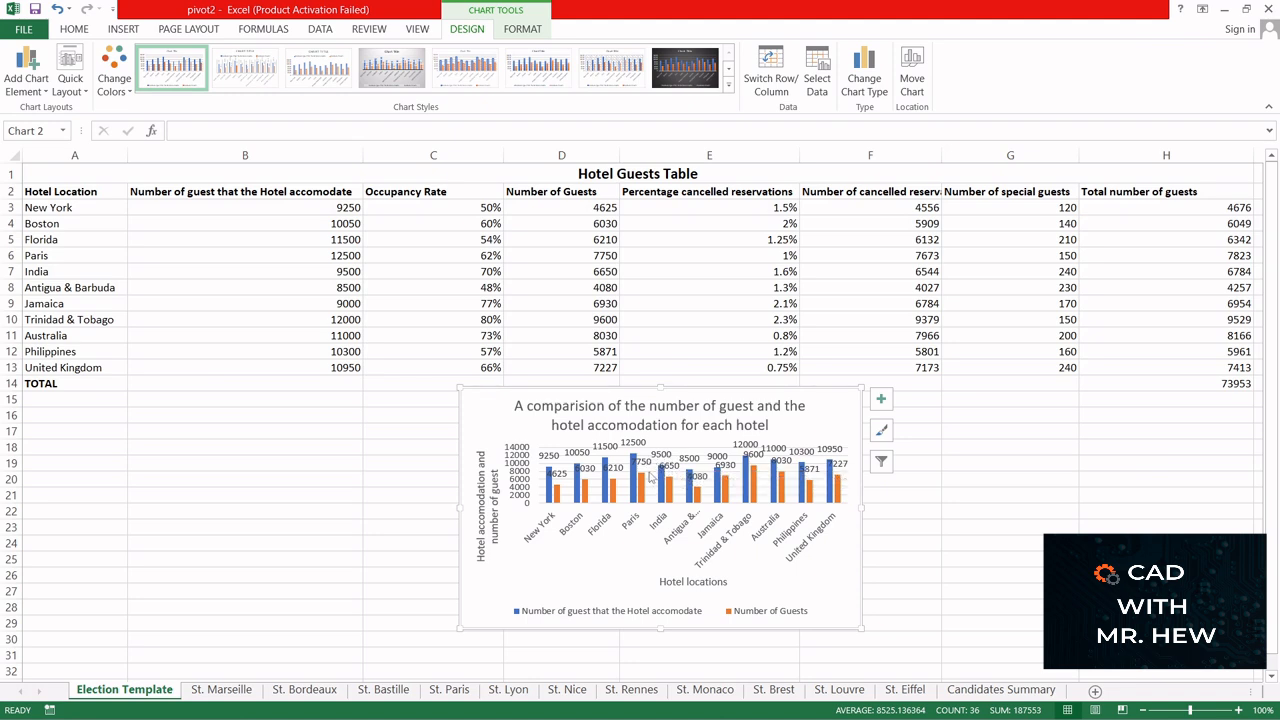
right_click(645, 537)
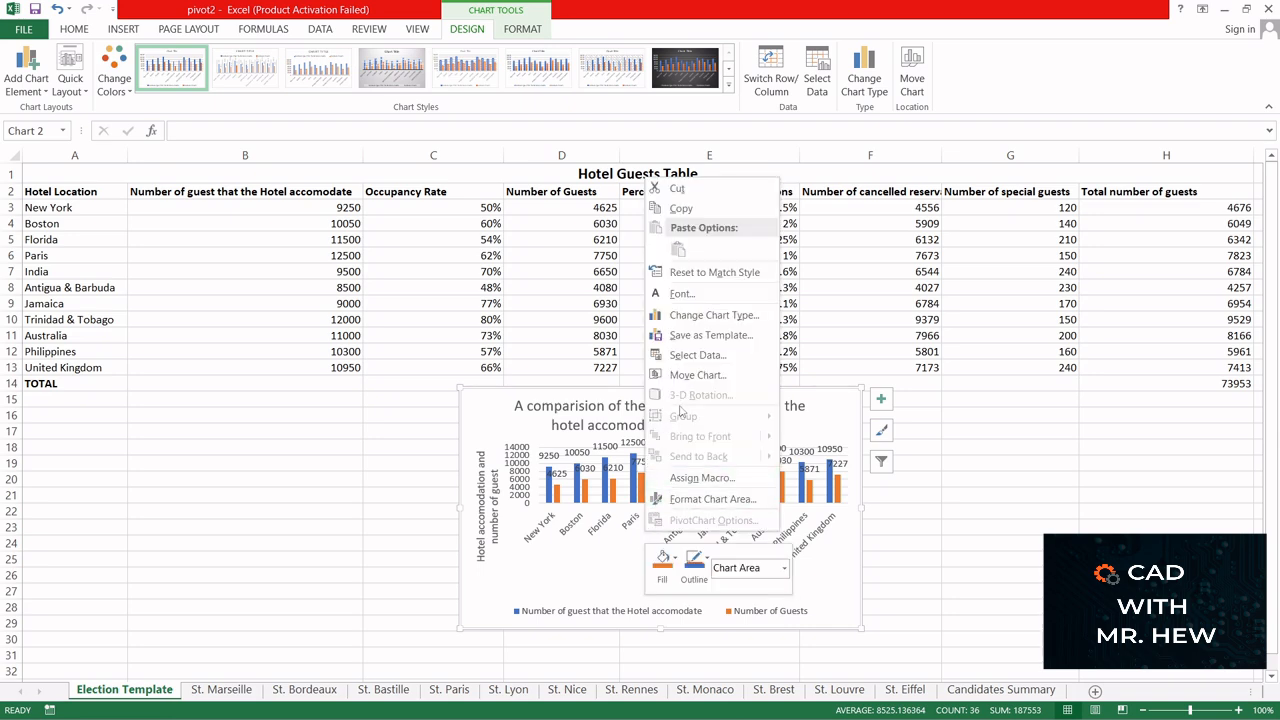
left_click(688, 376)
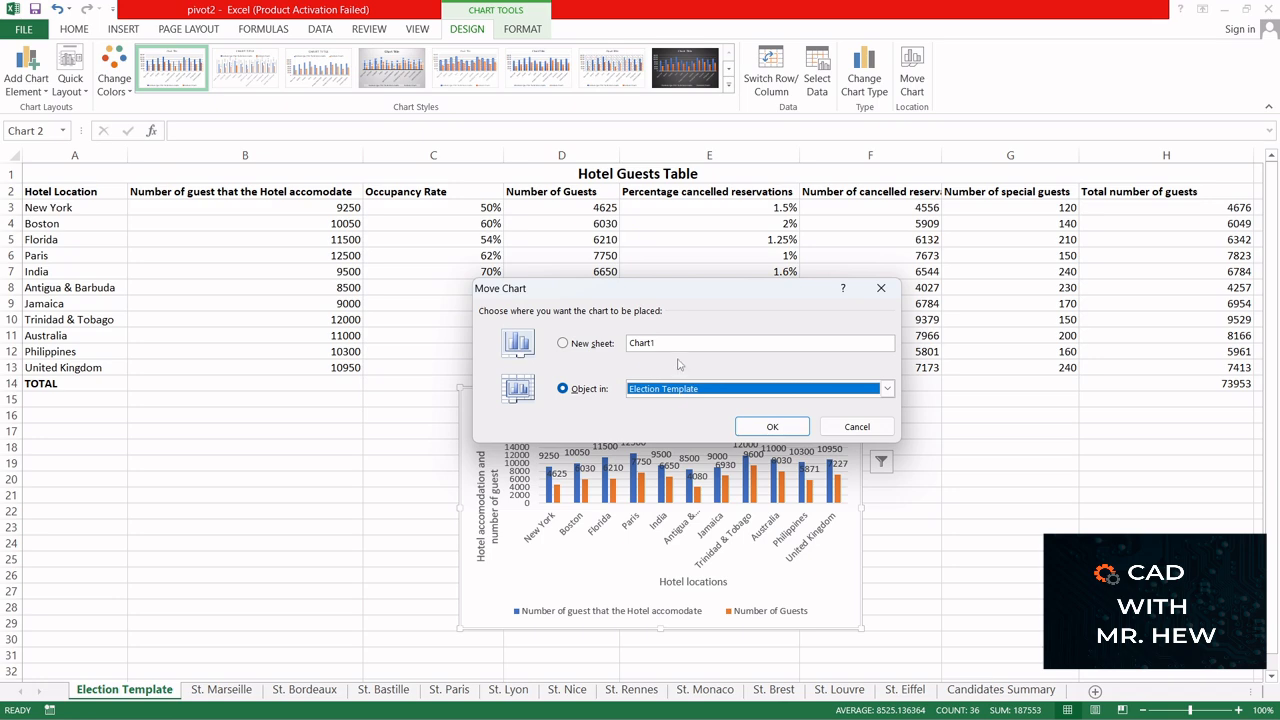
left_click(563, 343)
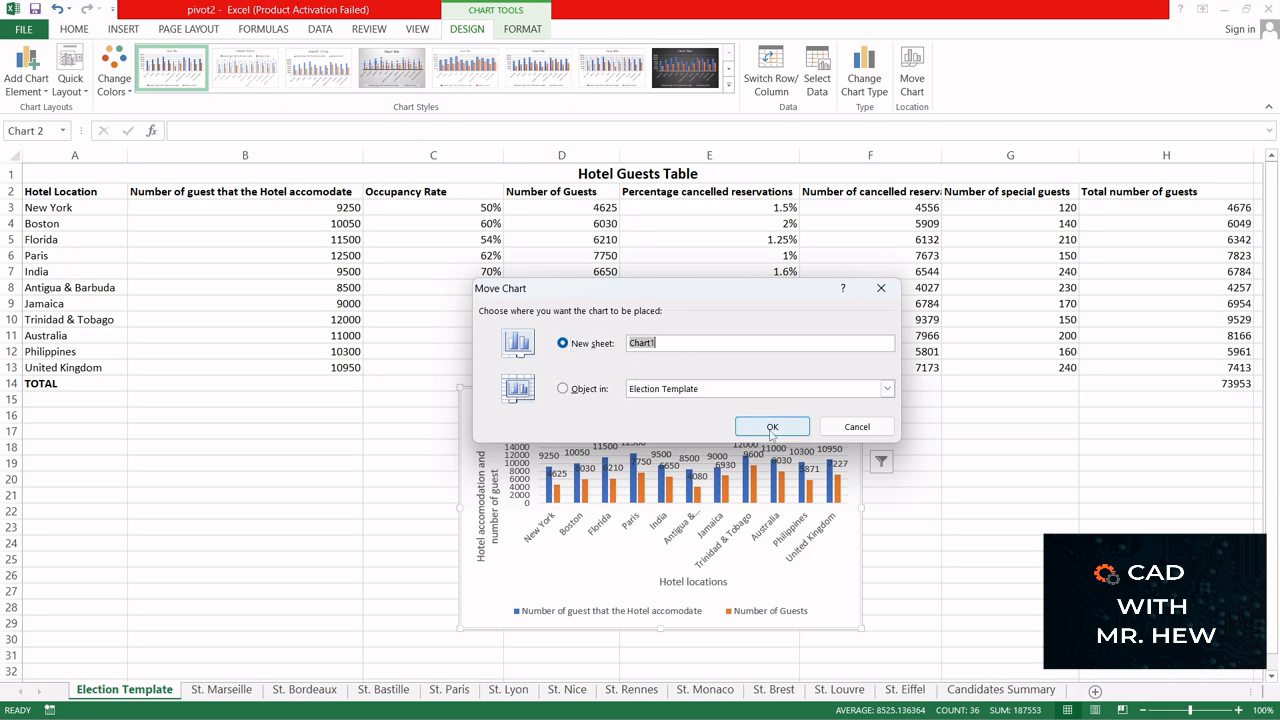
left_click(771, 430)
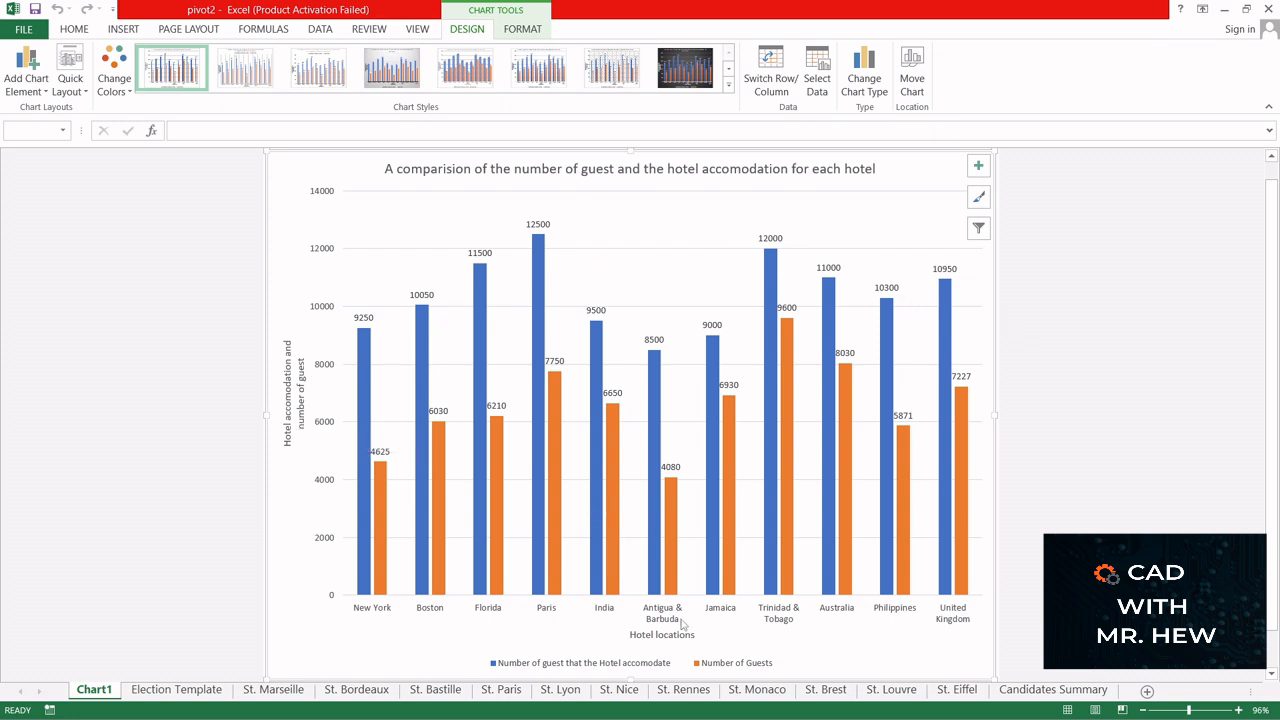
mouse_move(884, 351)
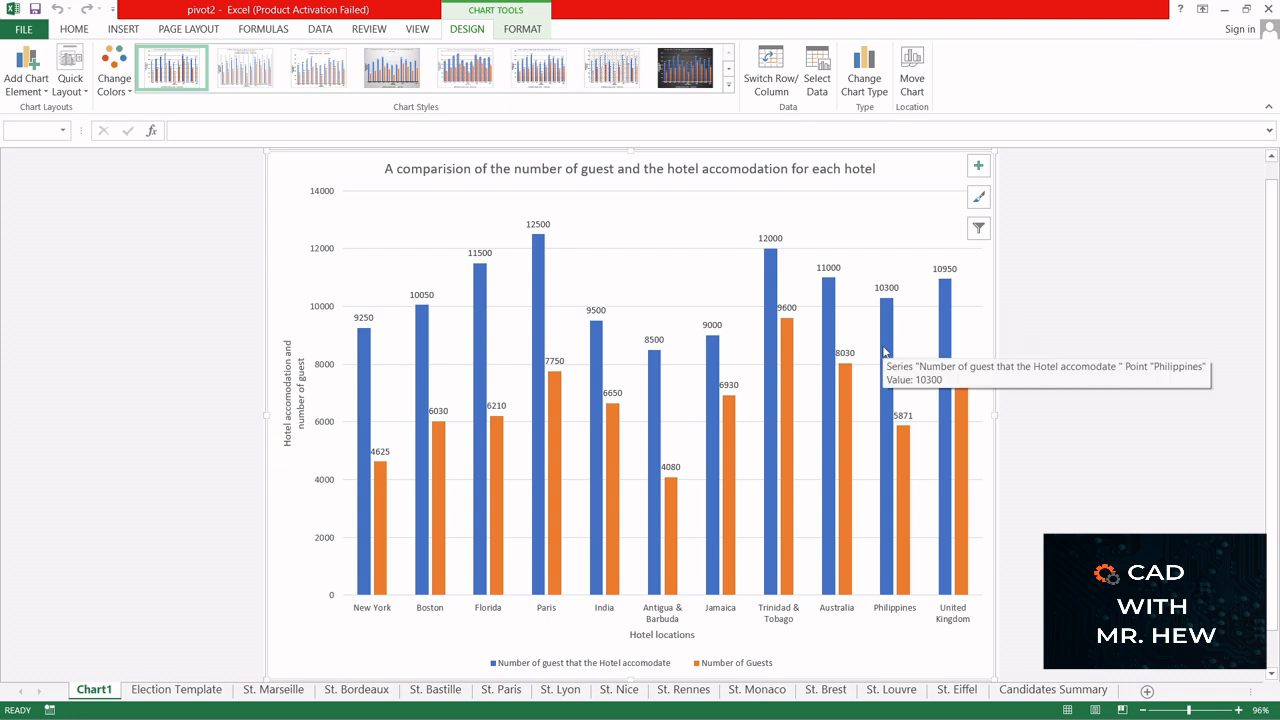